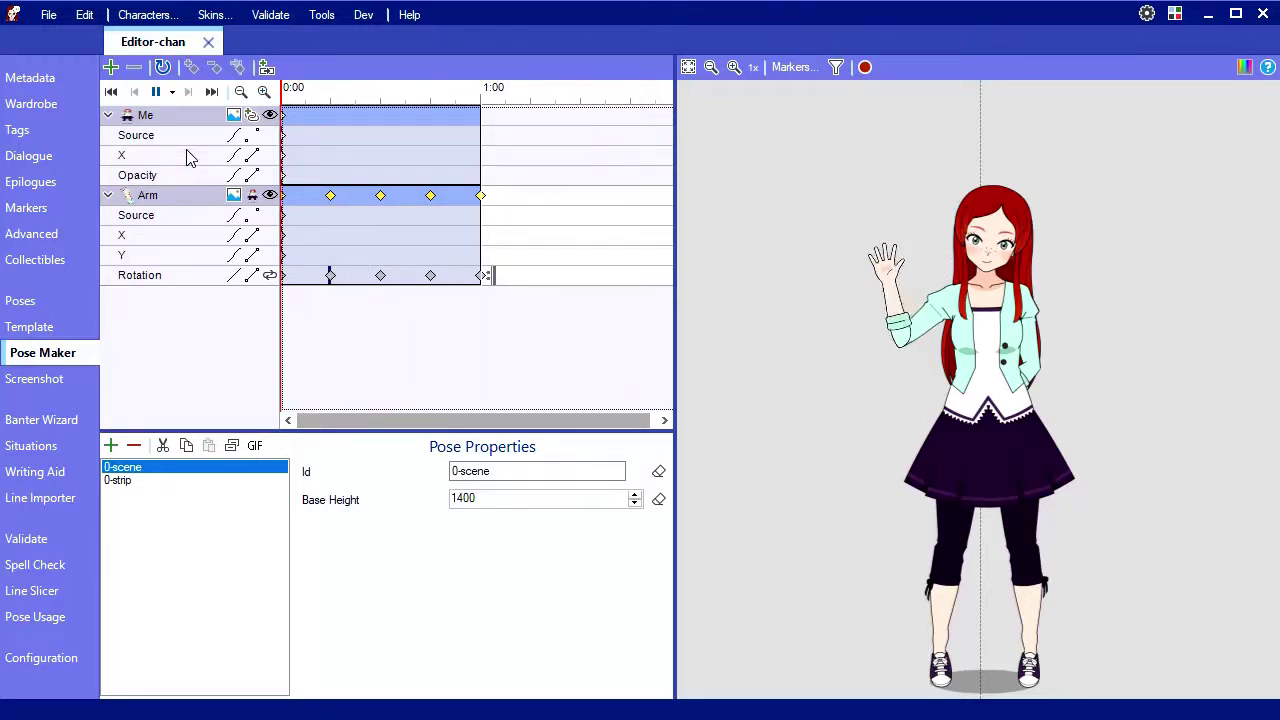
Pause the preview and review the wave pose's settings with Right forearm/hand transparency at 0, leaving them without saving.
click(155, 91)
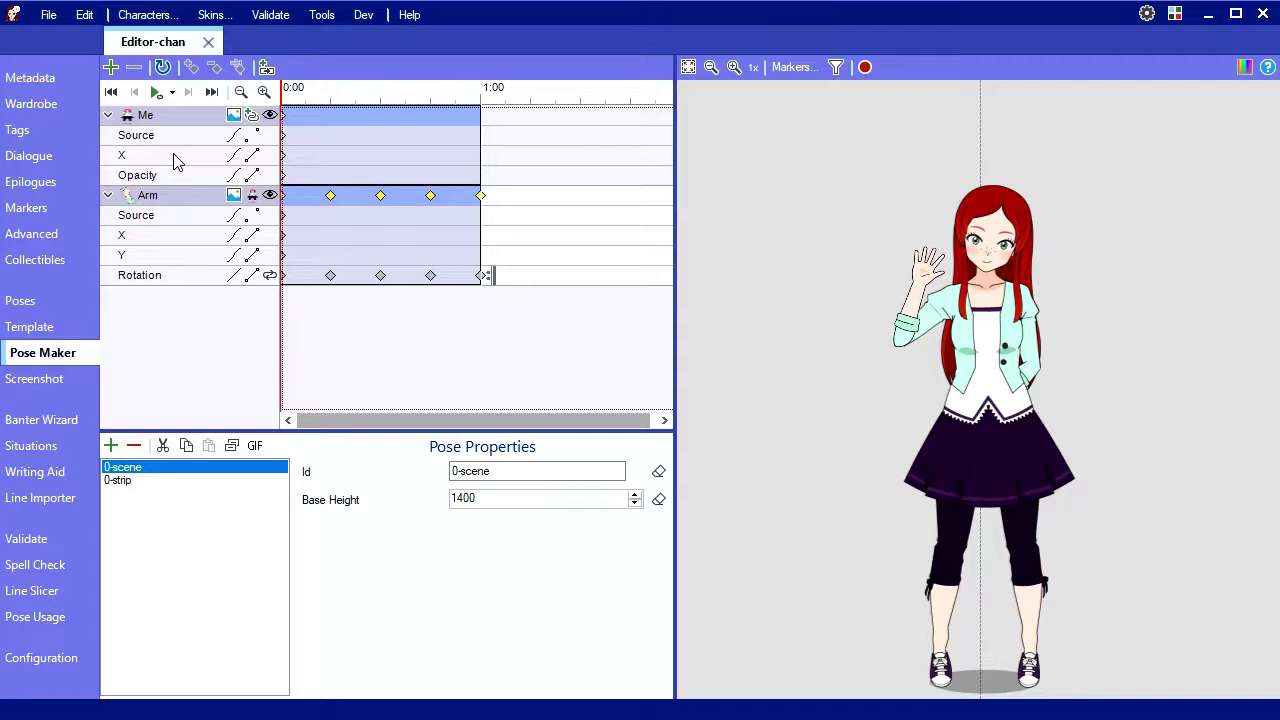
click(25, 300)
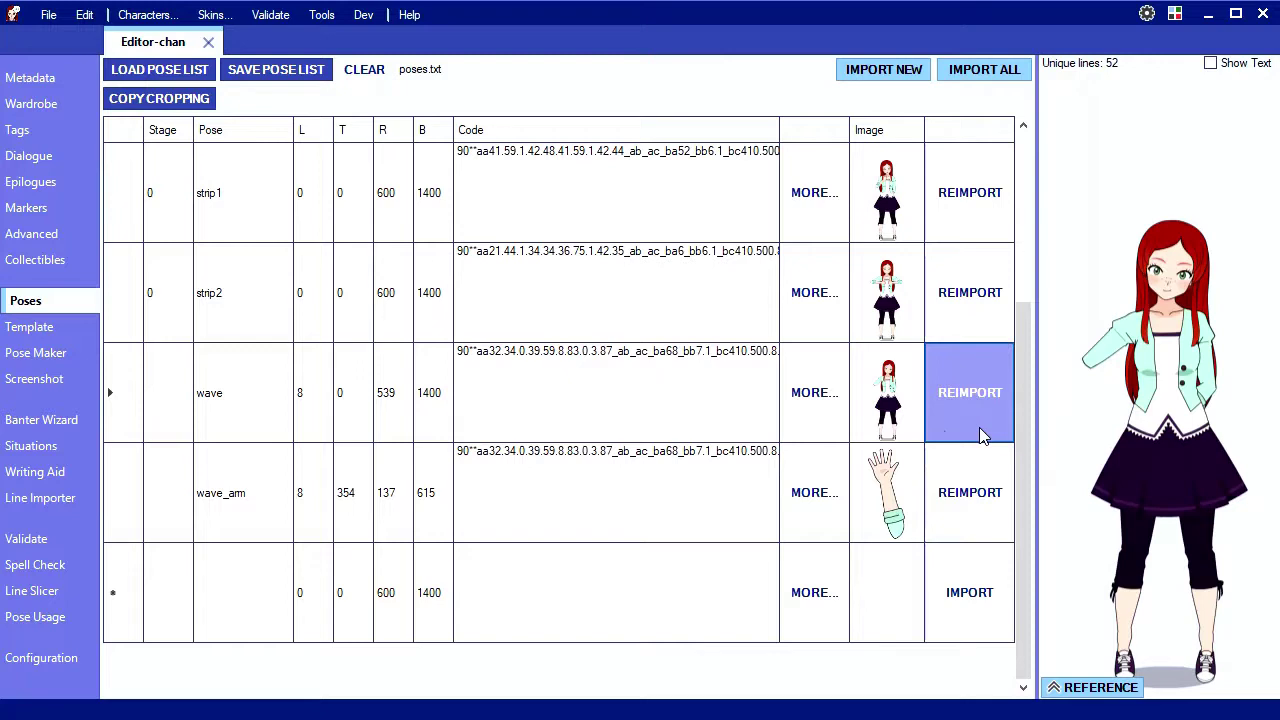
click(822, 437)
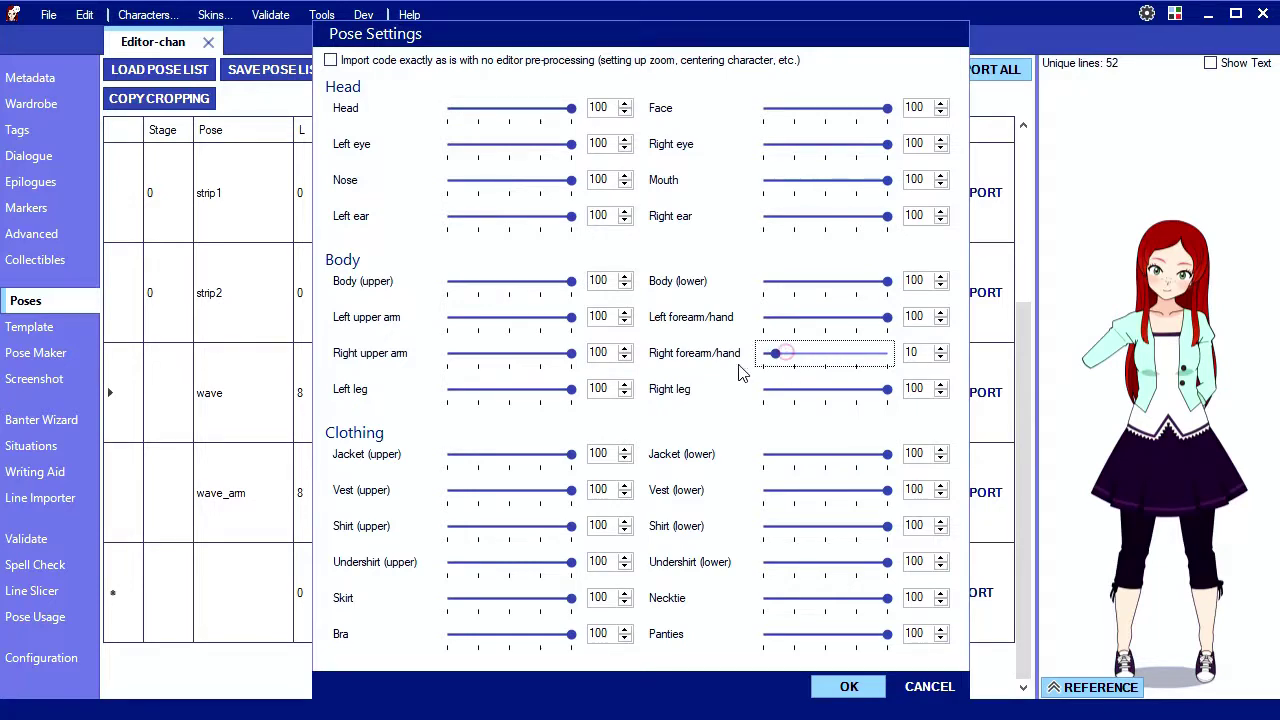
drag(768, 356, 714, 362)
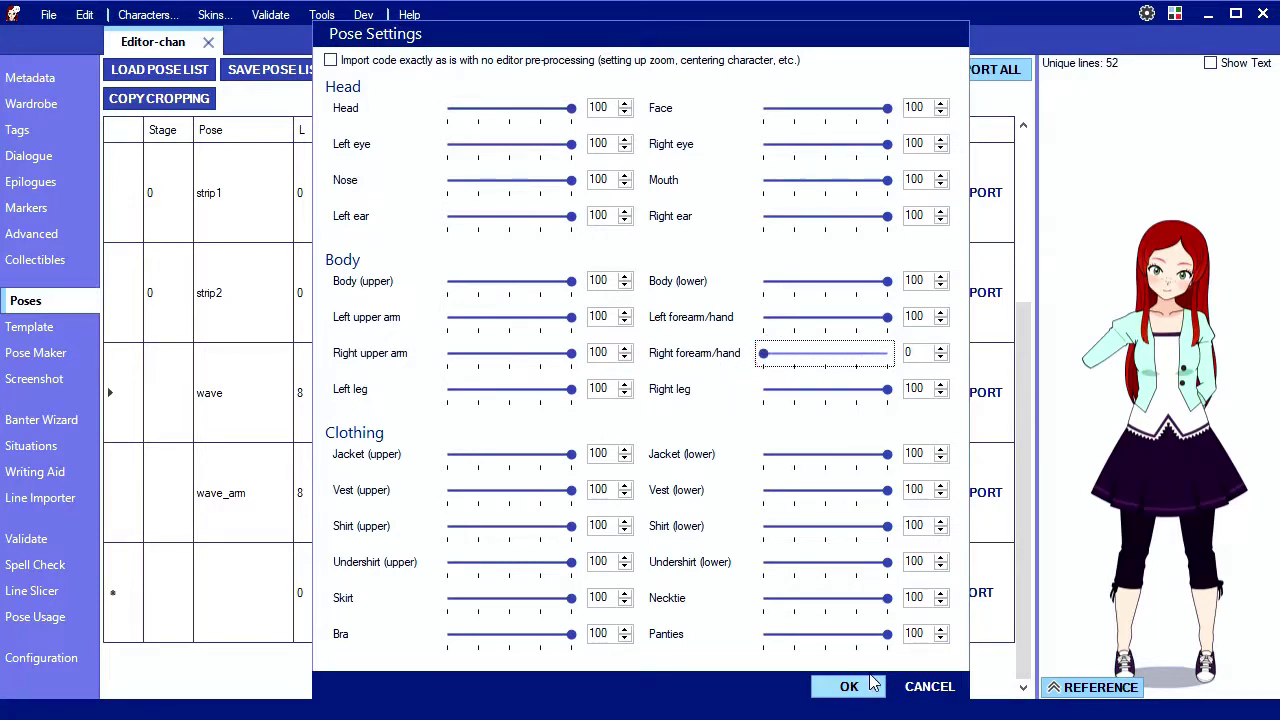
click(922, 688)
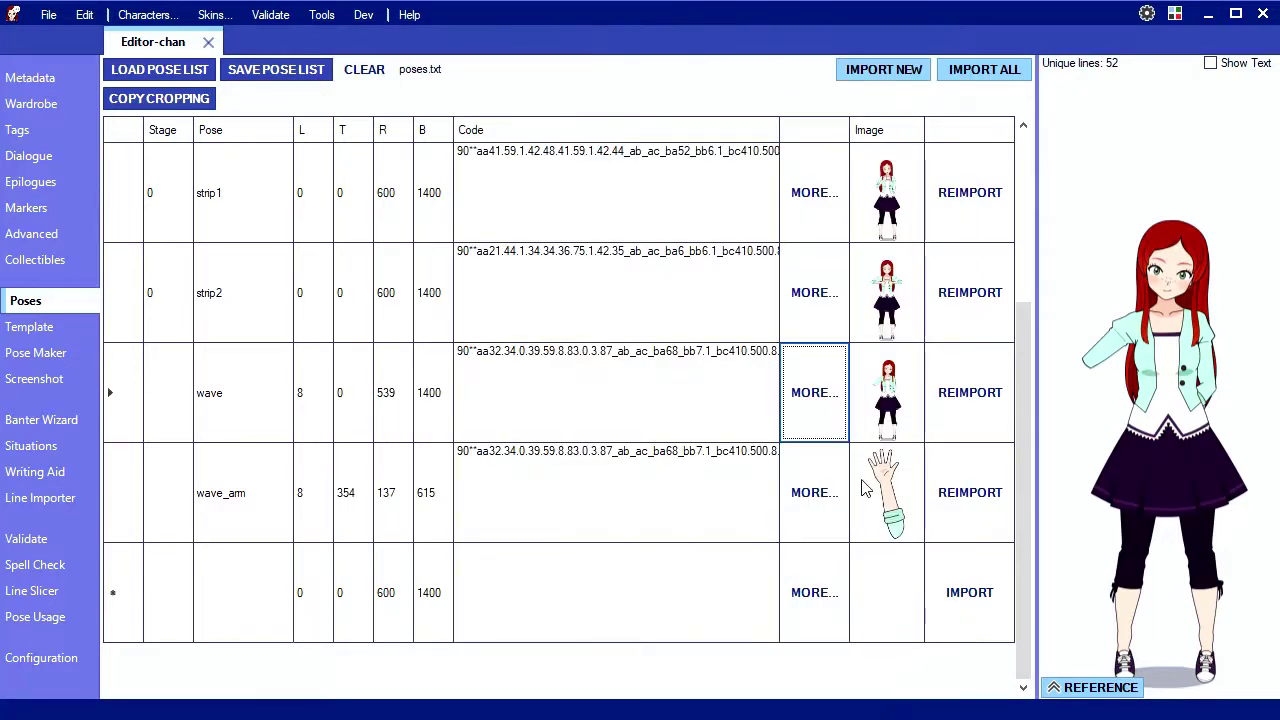
Review the wave_arm pose's part transparency settings without saving, and return to the pose maker.
click(814, 494)
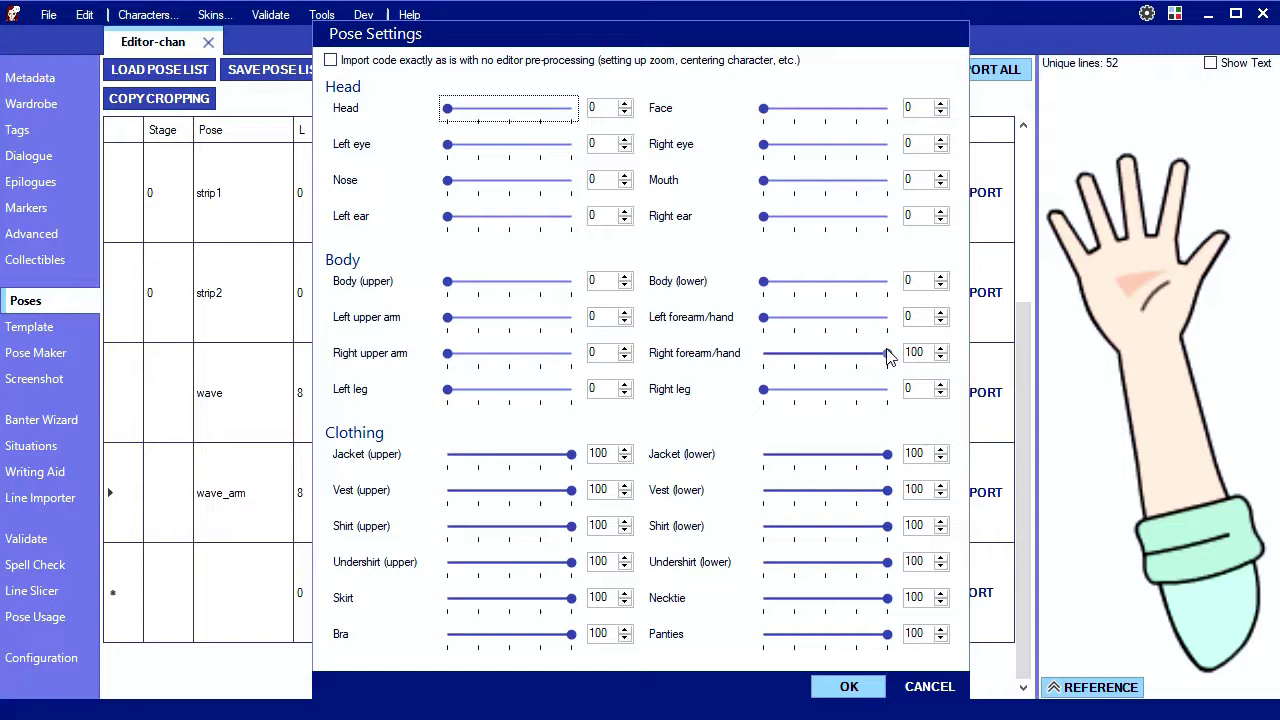
mouse_move(889, 357)
mouse_down()
mouse_move(809, 357)
mouse_move(889, 357)
mouse_up()
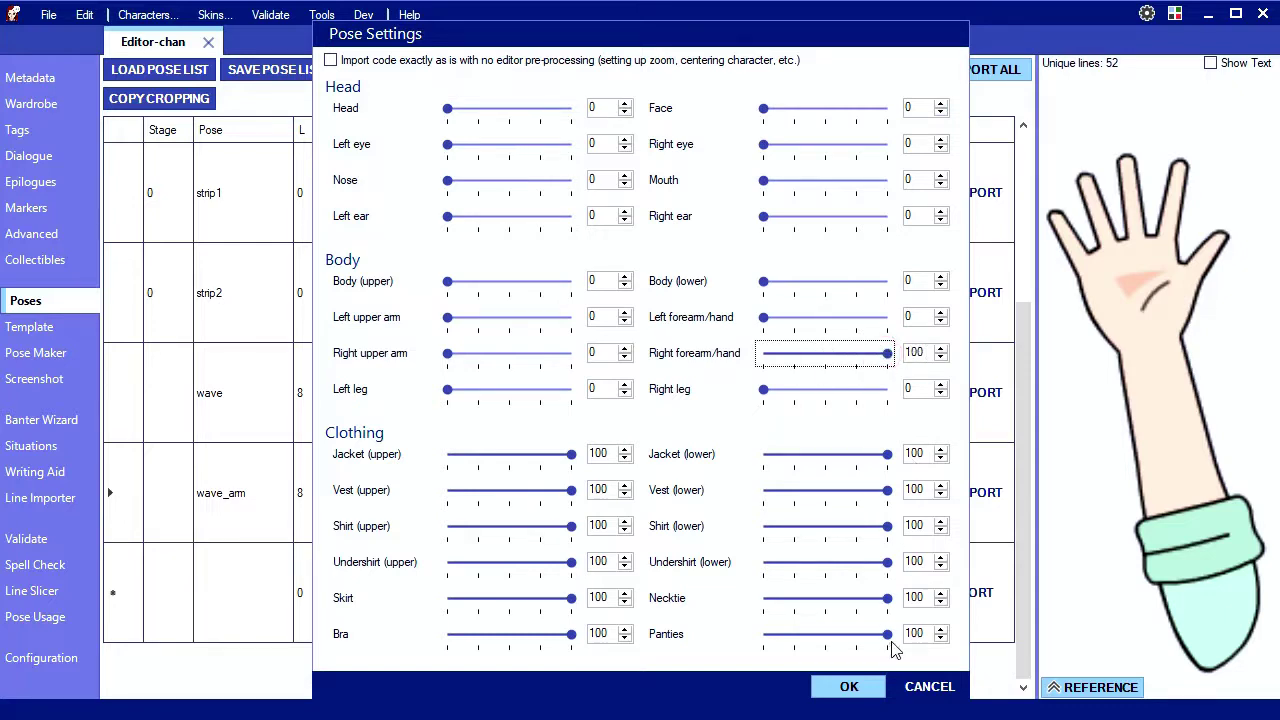
click(922, 688)
click(969, 463)
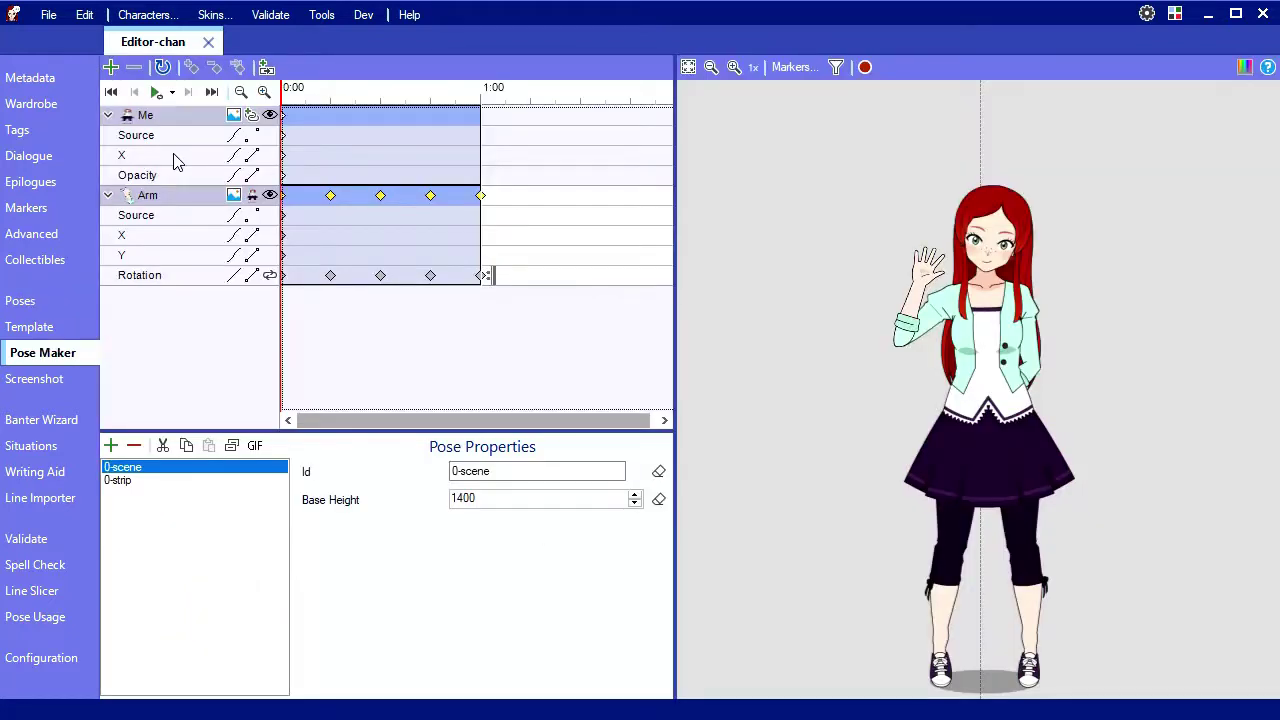
Create a new pose with the Id 0-wave.
click(111, 446)
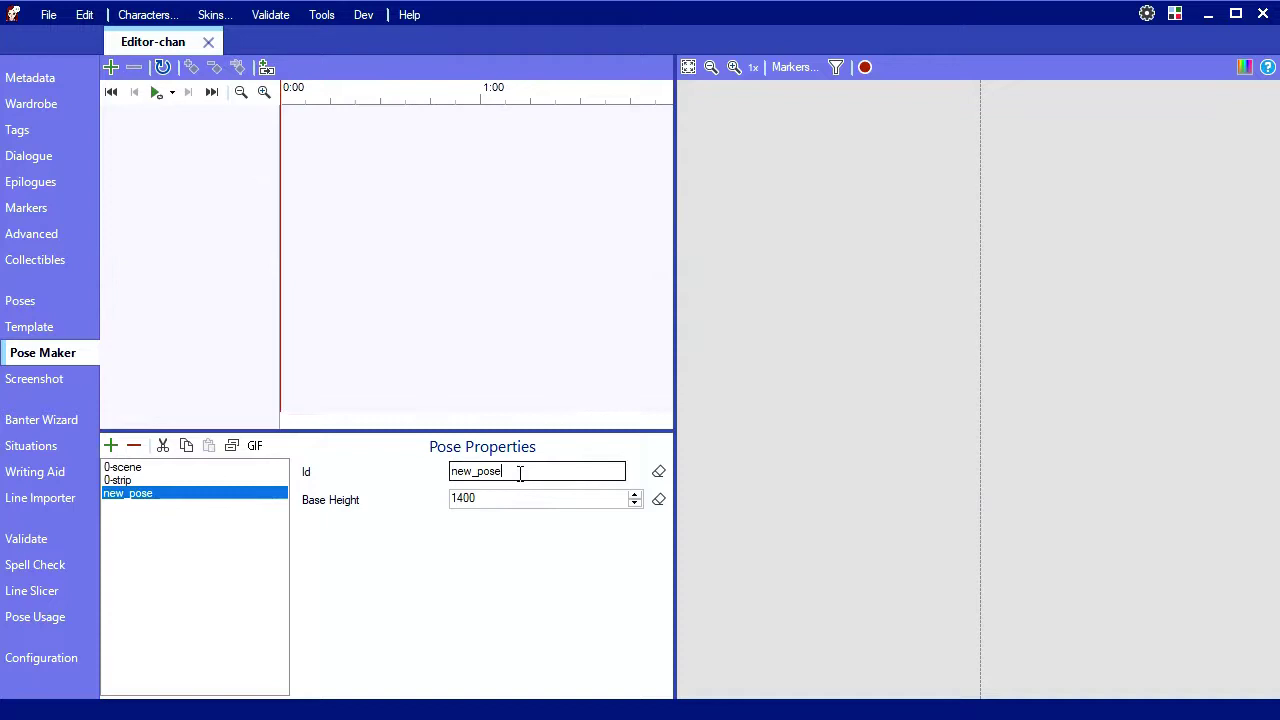
drag(519, 473, 450, 474)
text(0)
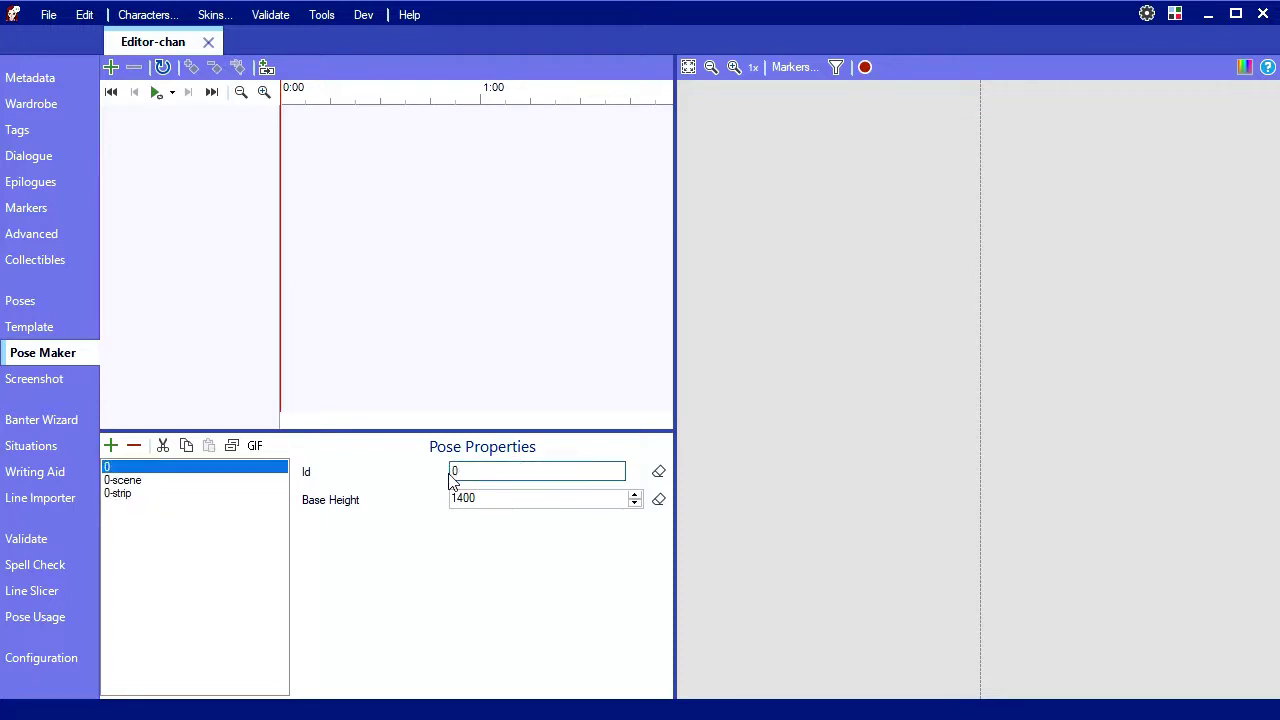
text(-wave)
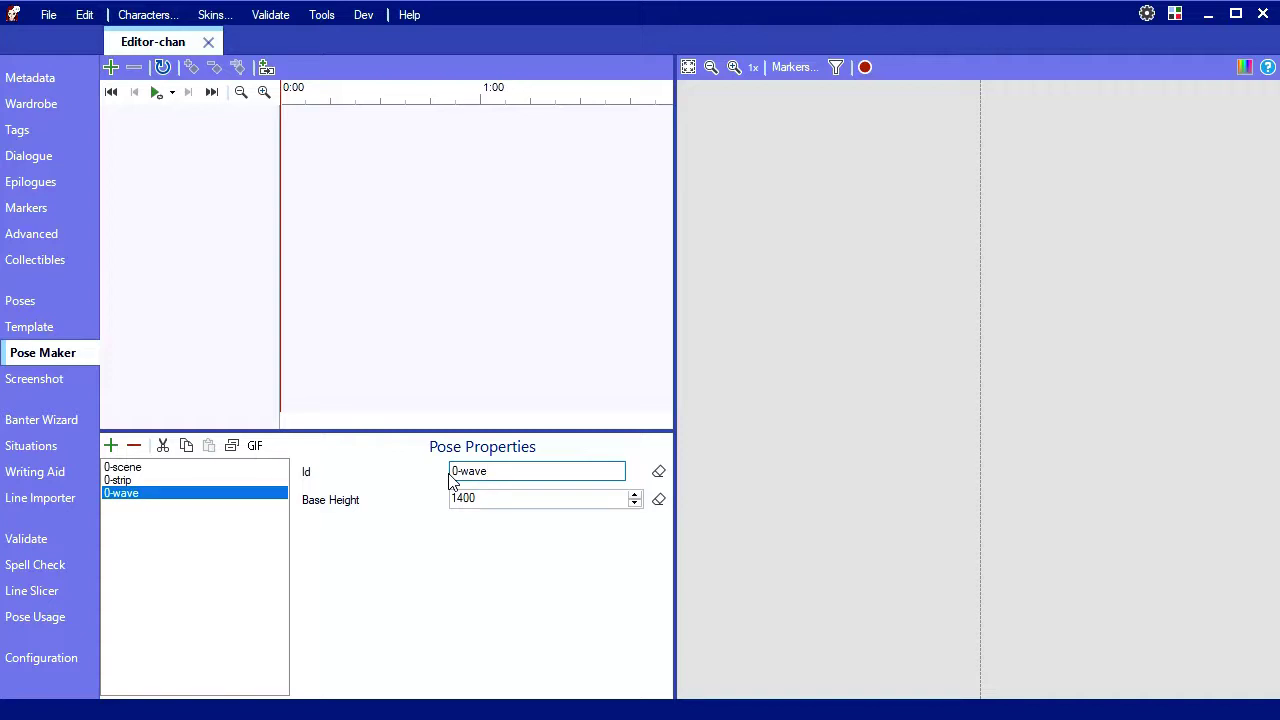
Add the images wave.png and wave_arm.png as two sprites in the 0-wave pose.
click(111, 67)
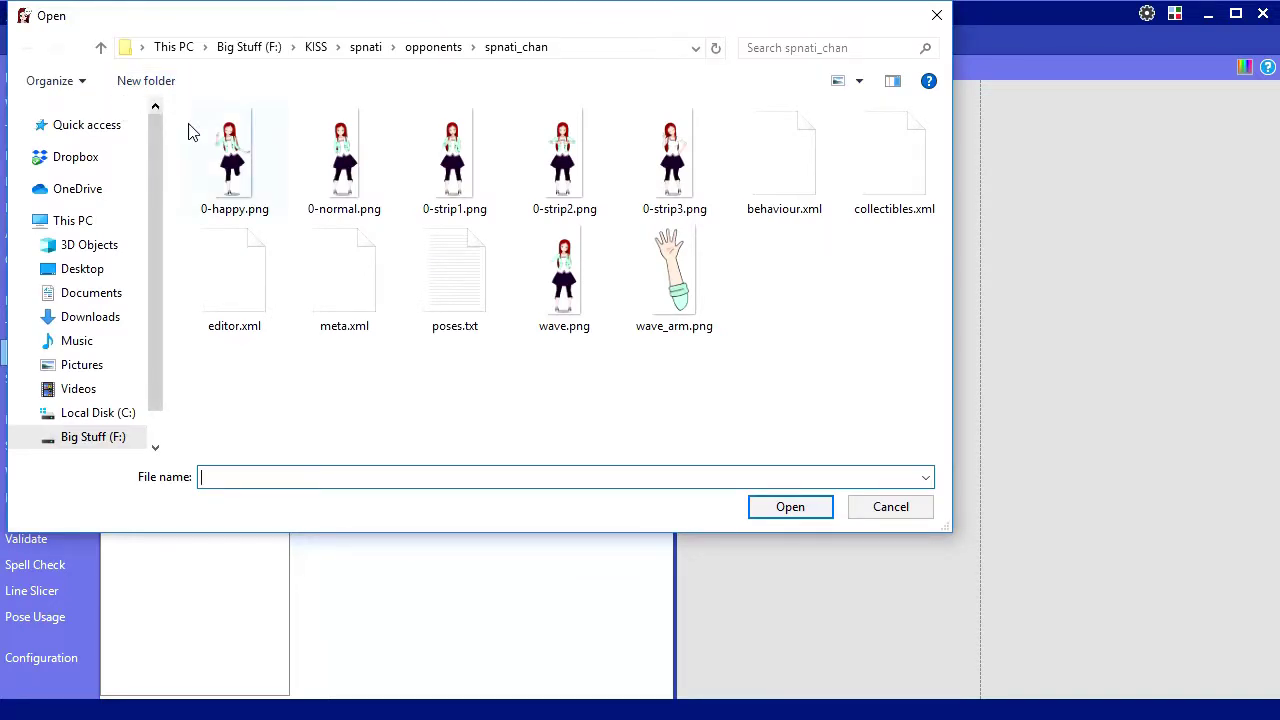
click(564, 275)
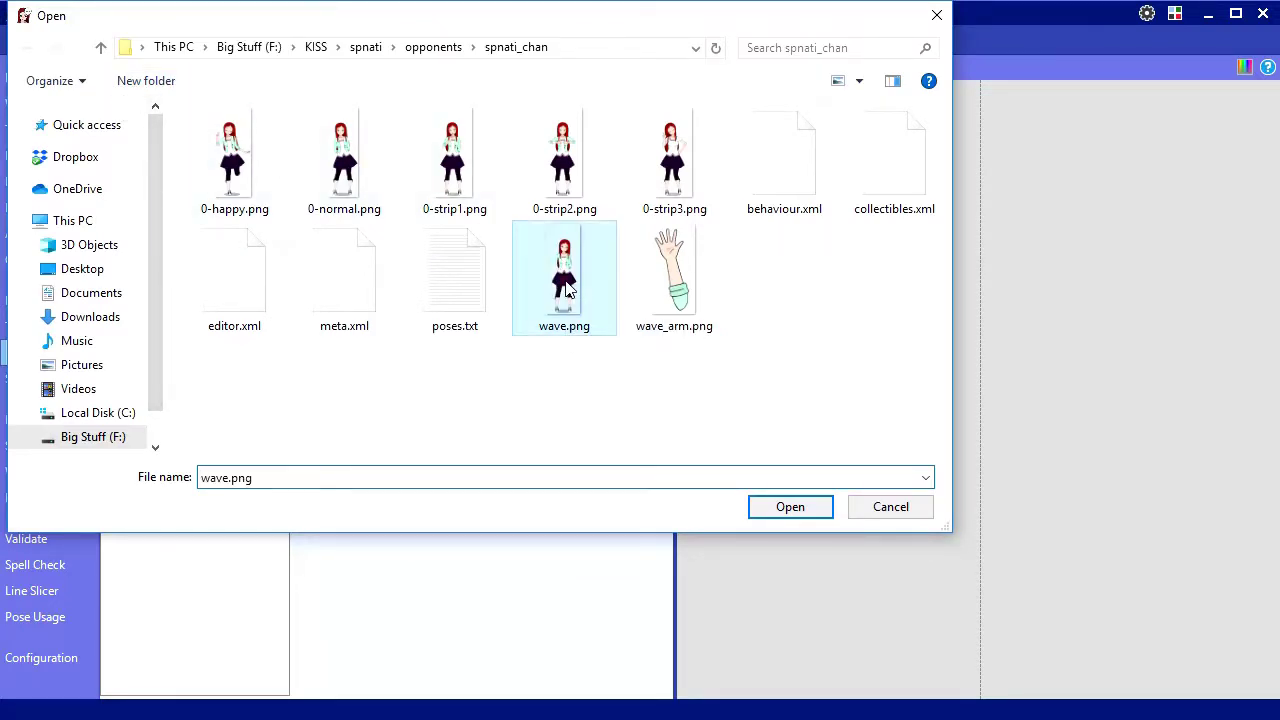
double_click(566, 288)
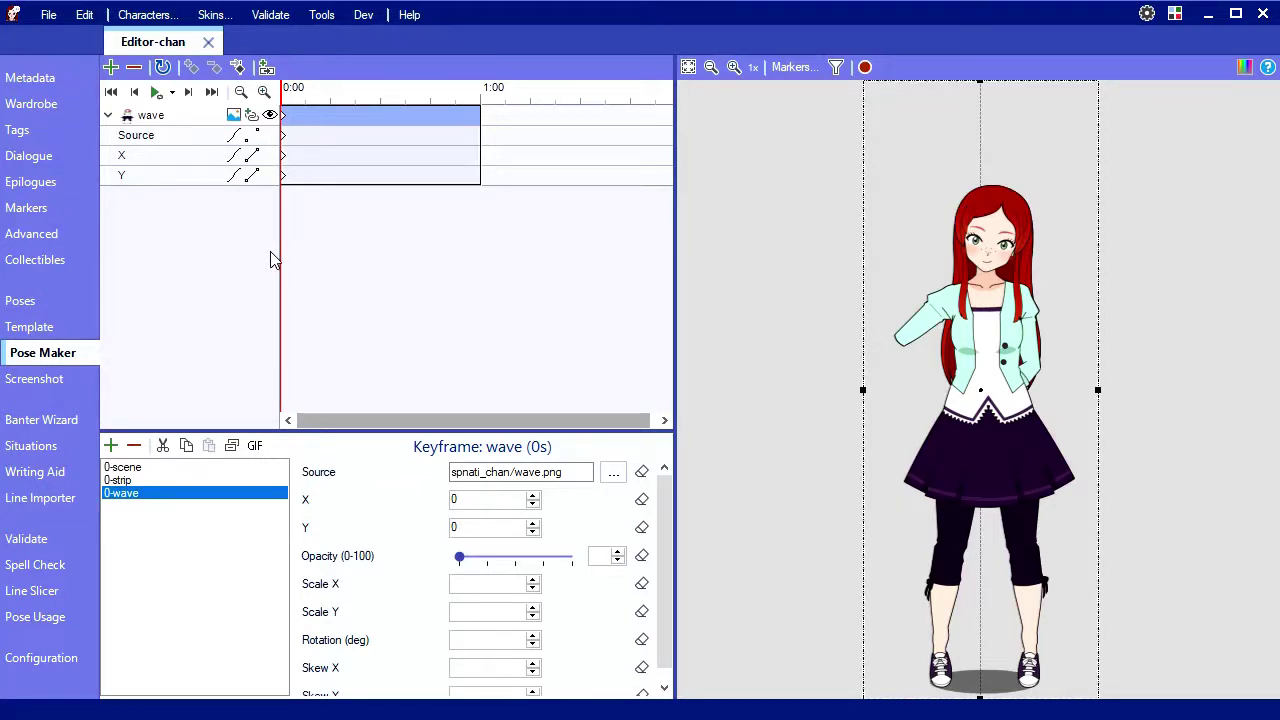
click(111, 69)
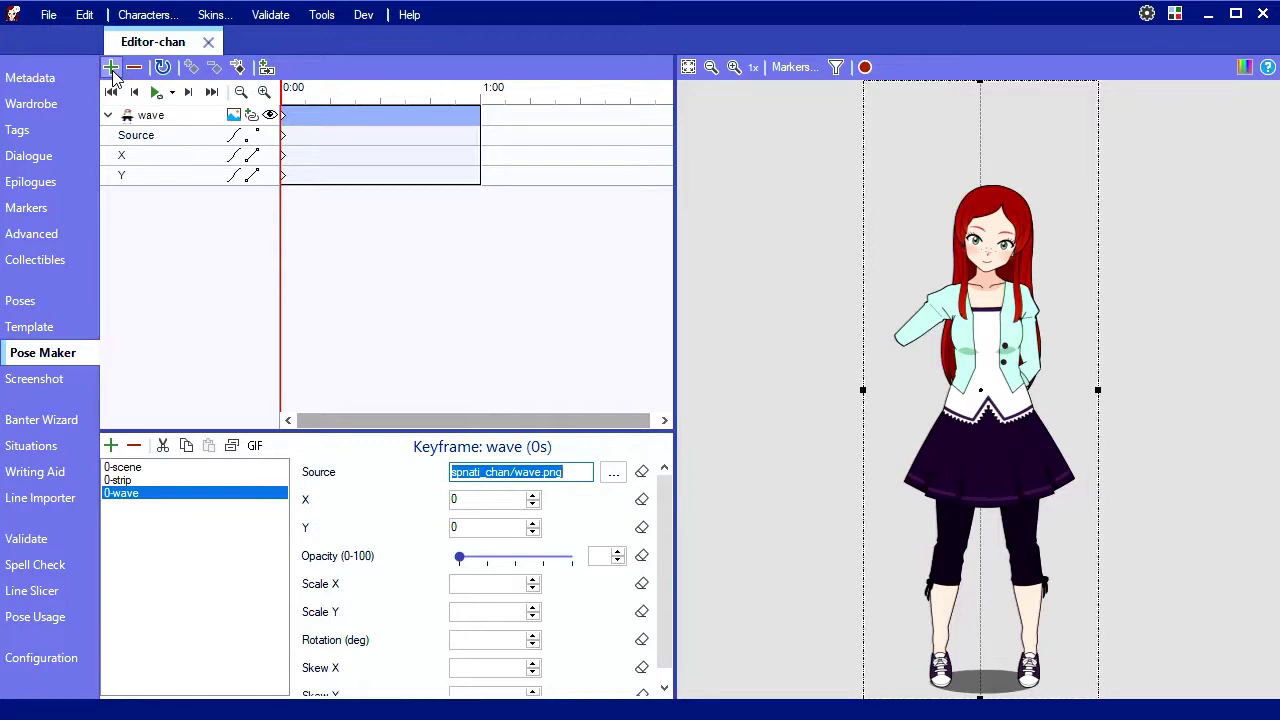
click(111, 68)
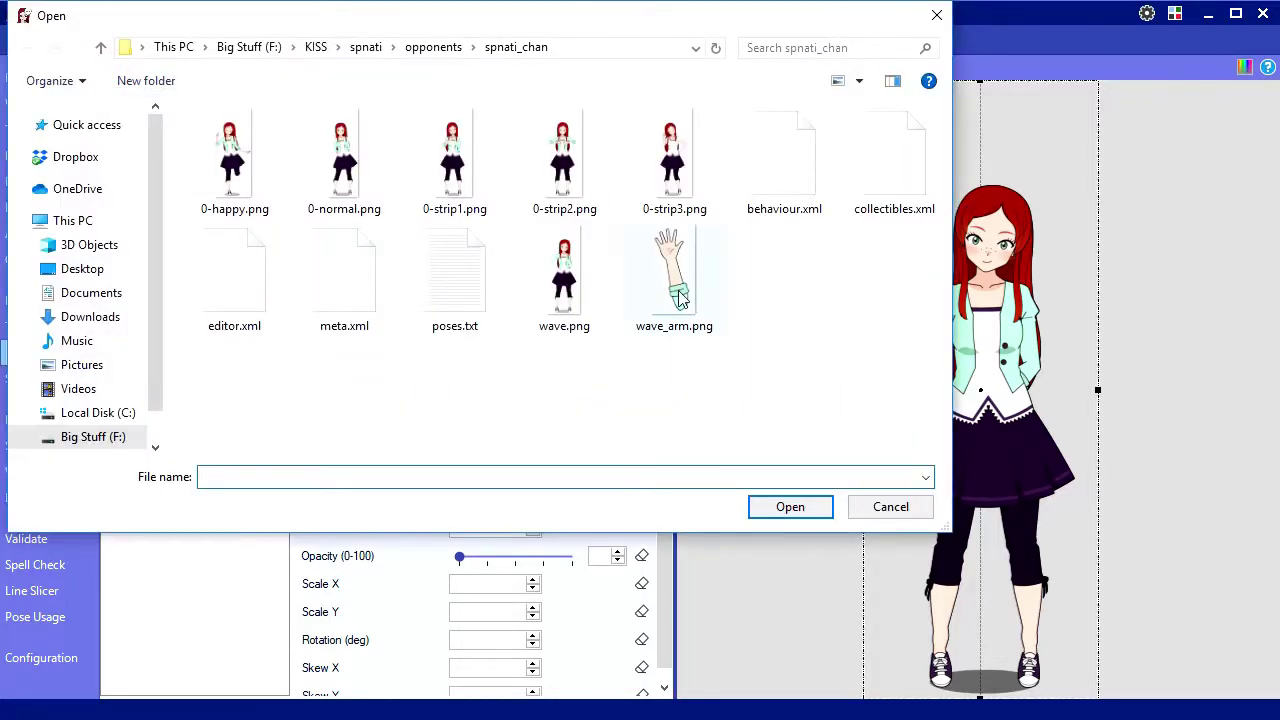
double_click(678, 296)
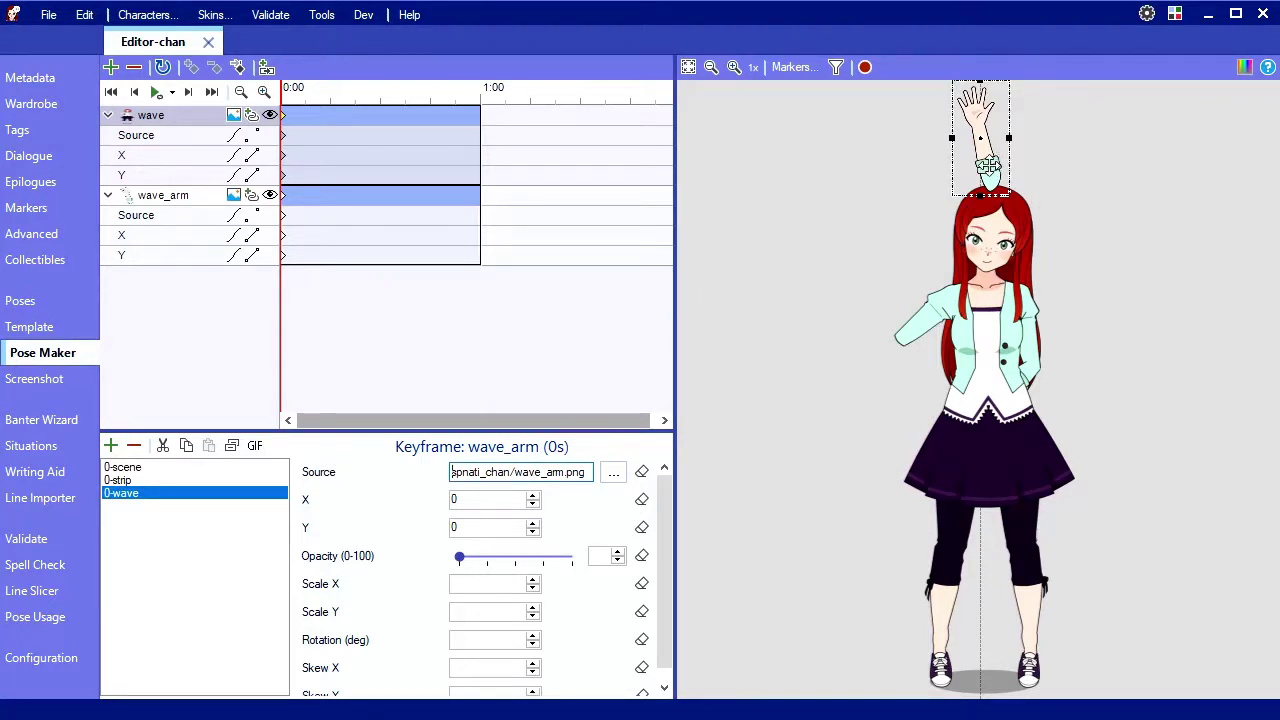
Move the arm sprite beside the body to about X -235, Y 262, and the body sprite to about X -5, Y -14.
drag(988, 168, 884, 288)
click(978, 410)
mouse_move(980, 410)
mouse_down()
mouse_move(1033, 425)
mouse_move(1027, 395)
mouse_move(959, 399)
mouse_move(974, 397)
mouse_up()
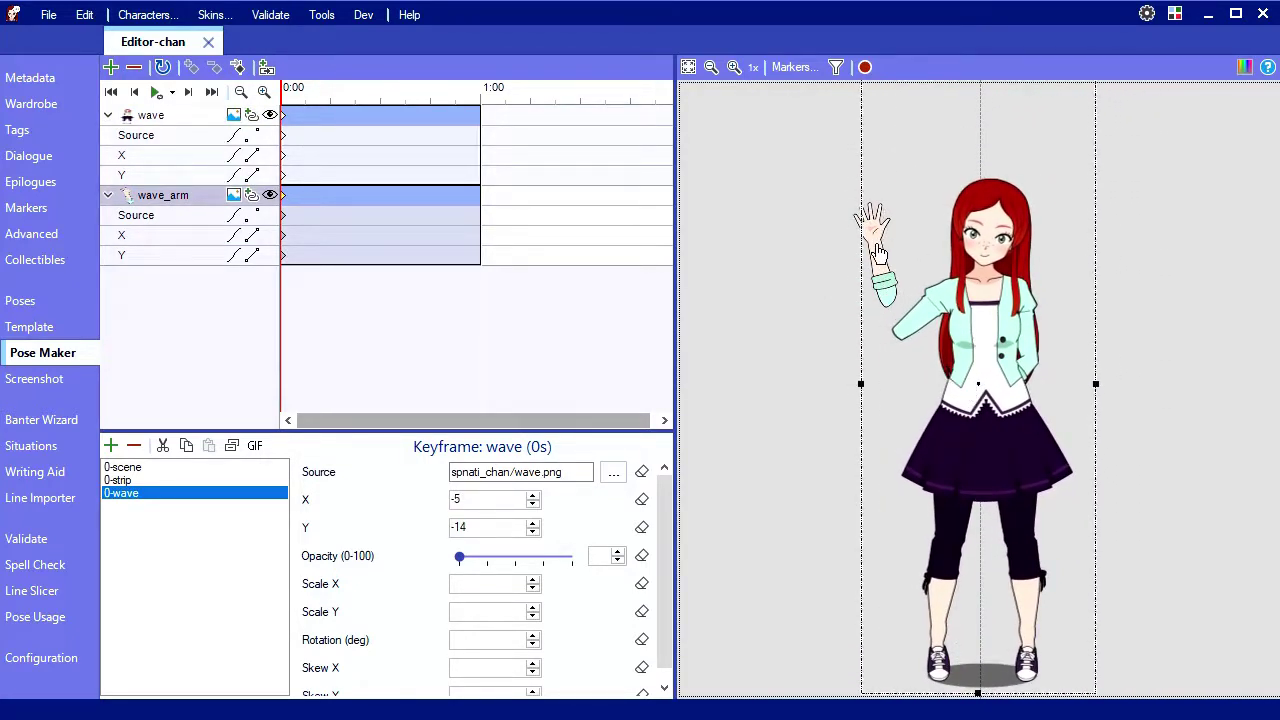
Link the wave_arm sprite to the wave sprite and place it against the elbow at about X 0, Y 352.
click(878, 253)
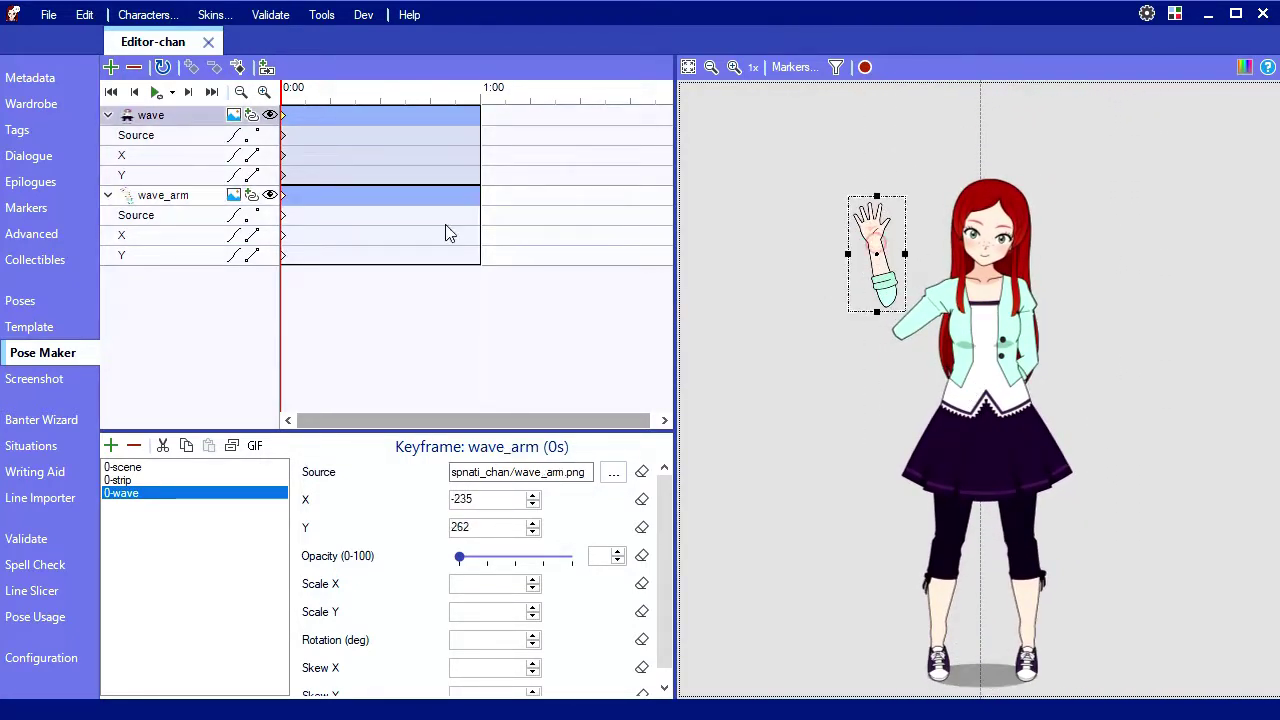
click(252, 196)
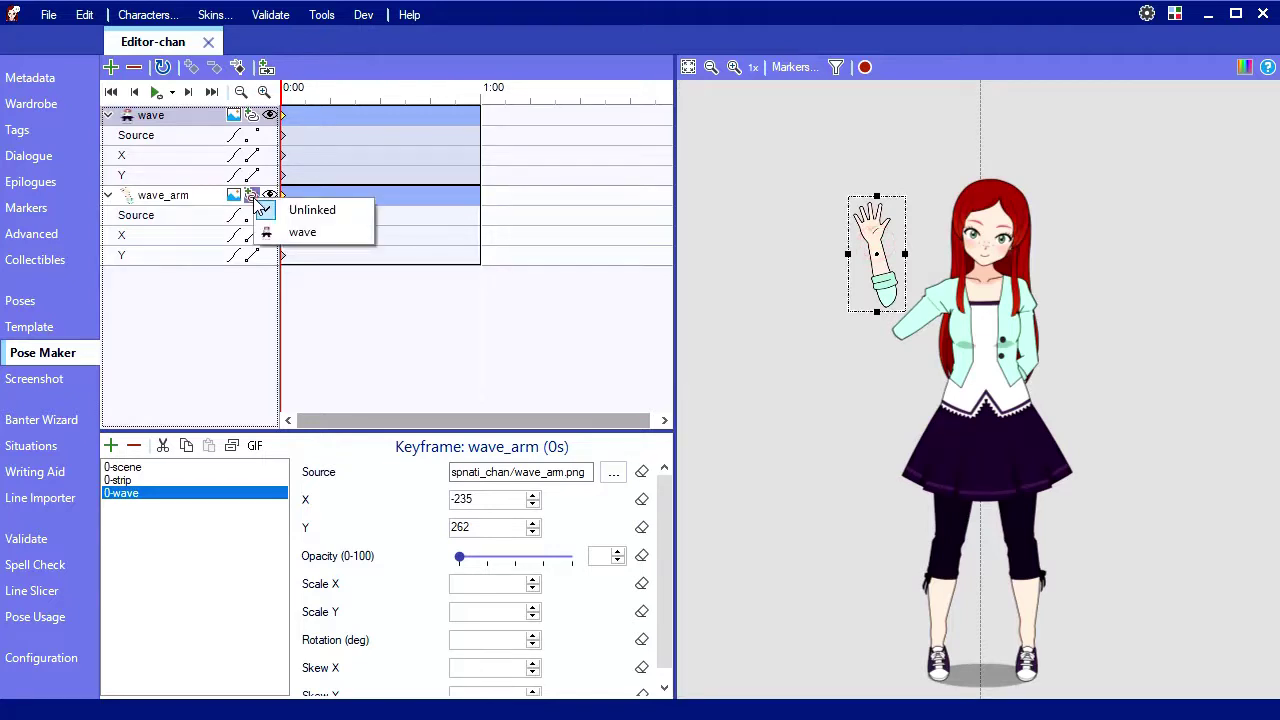
click(301, 233)
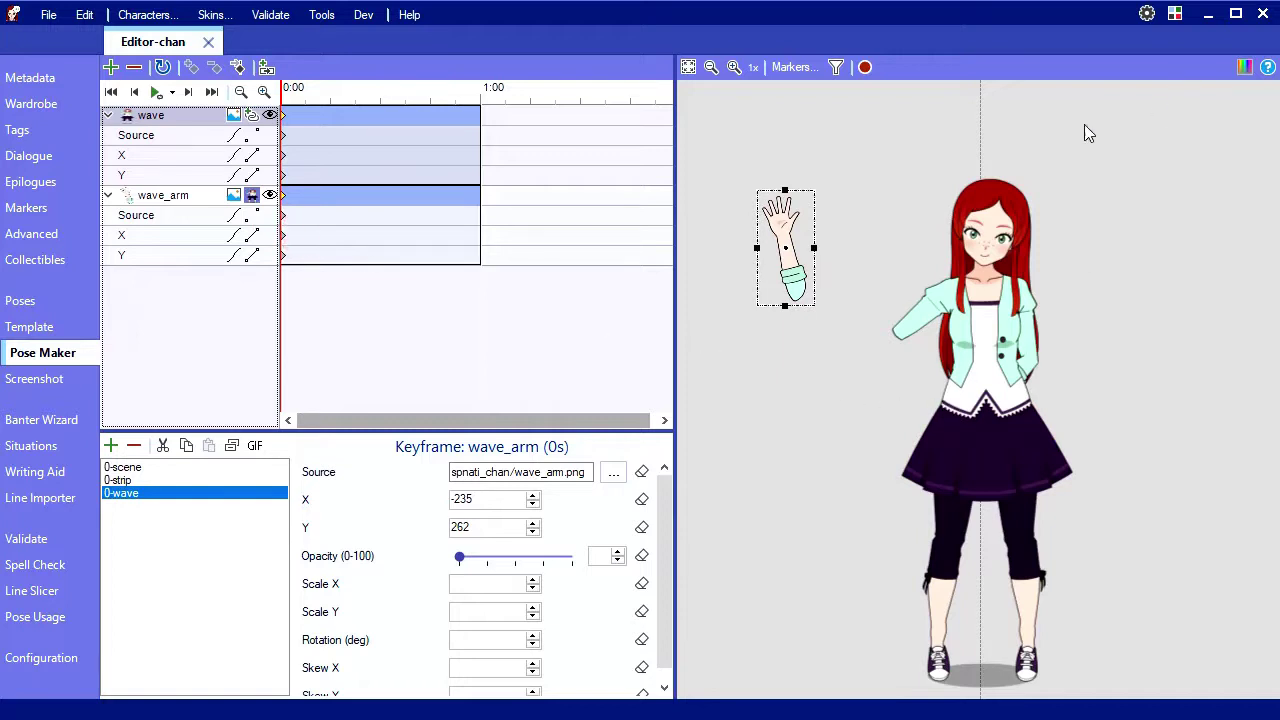
drag(788, 268, 892, 307)
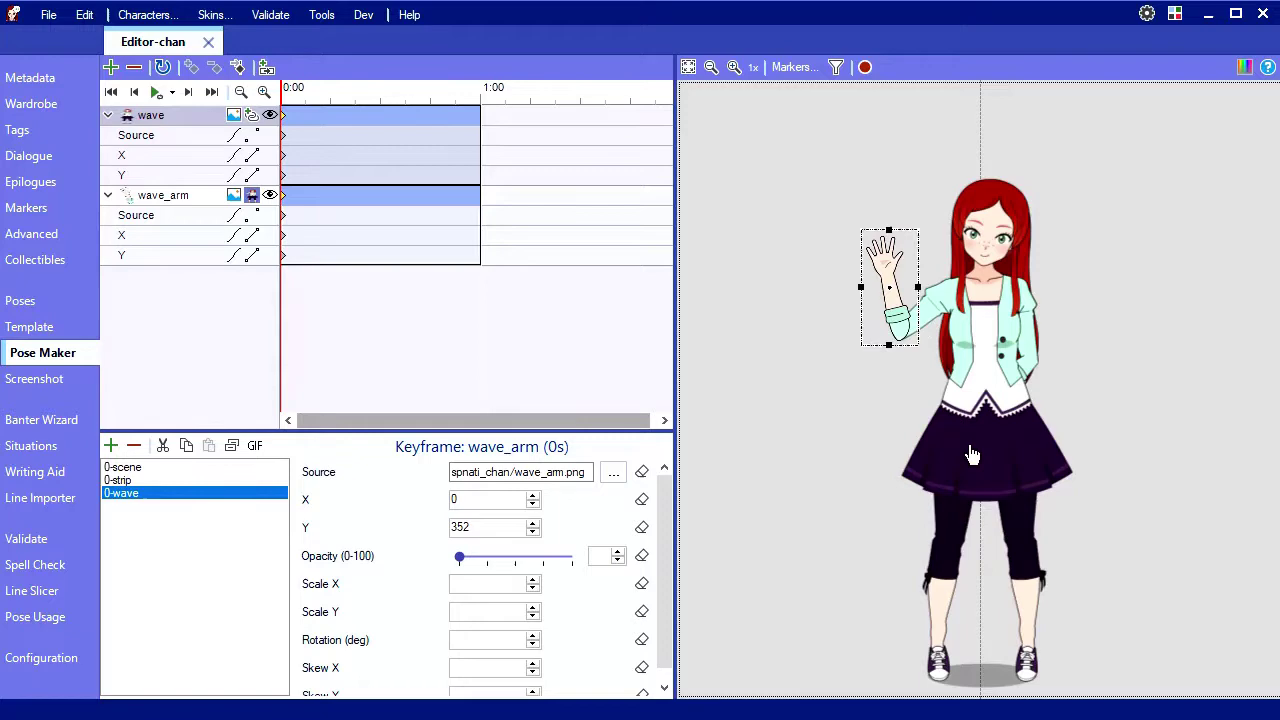
Transform the wave body sprite to about X -84, Y 233, with Scale Y about 0.73 and rotation about 9 degrees.
drag(975, 456, 935, 553)
drag(1071, 163, 978, 269)
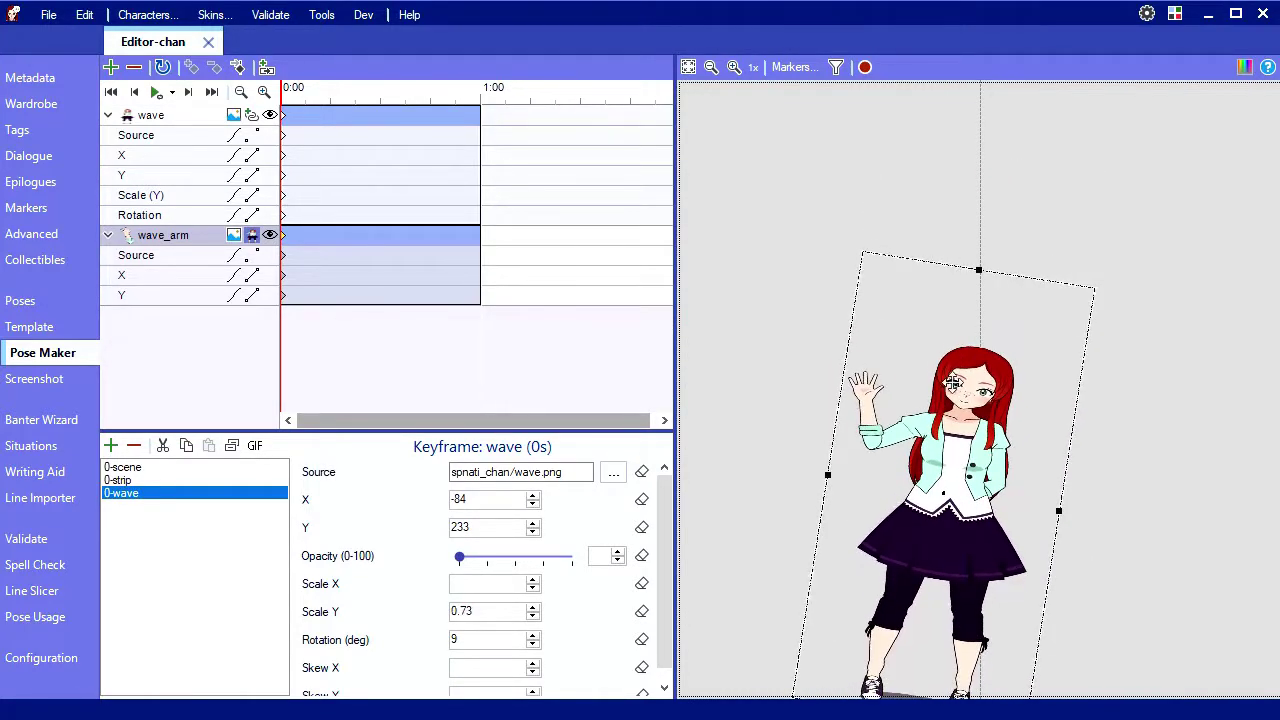
Delete the X, Y, Scale (Y) and Rotation properties from the wave body sprite.
click(148, 157)
key(Delete)
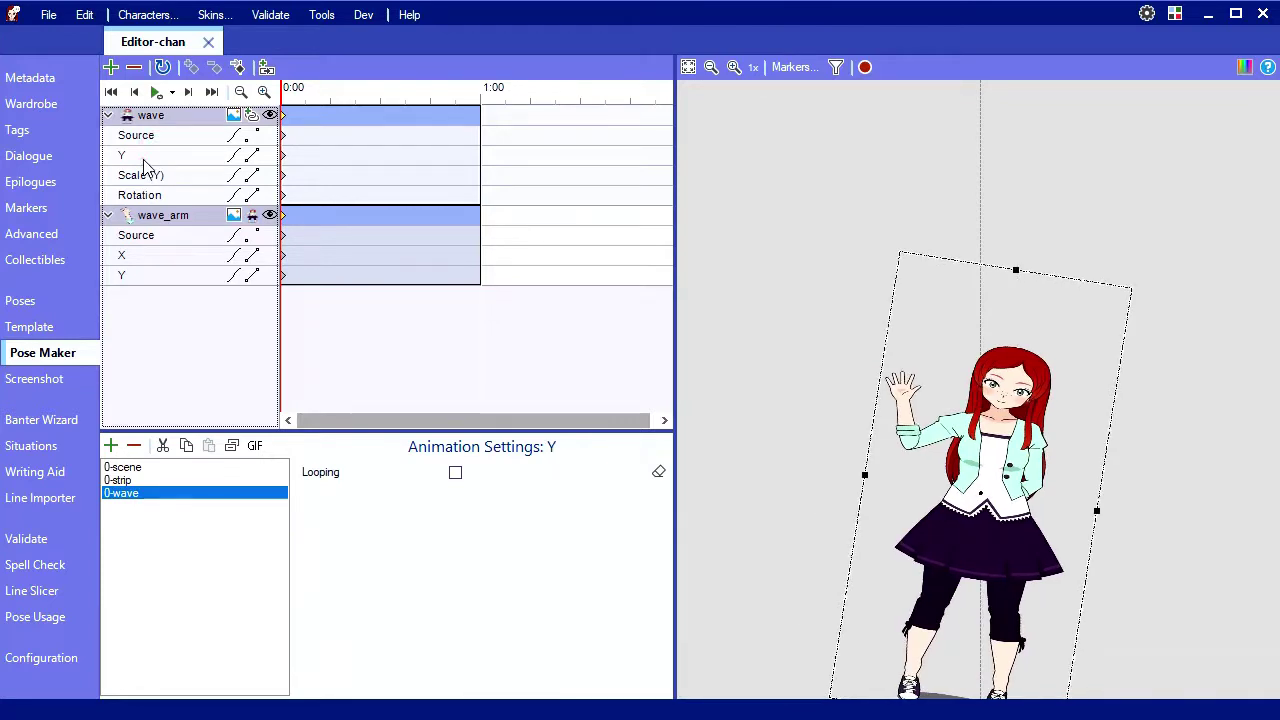
key(Delete)
click(143, 158)
key(Delete)
click(143, 158)
key(Delete)
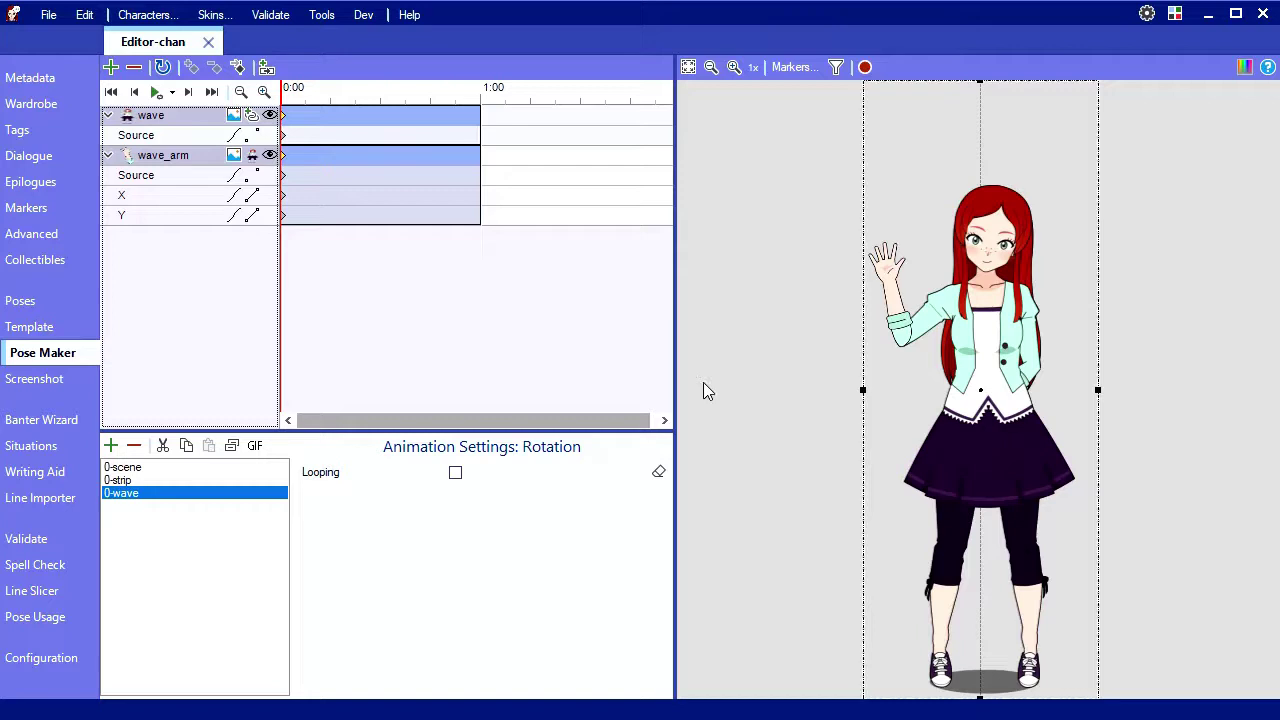
Move the wave_arm sprite's pivot point to the elbow and rotate the arm outward to about -31 degrees.
click(897, 318)
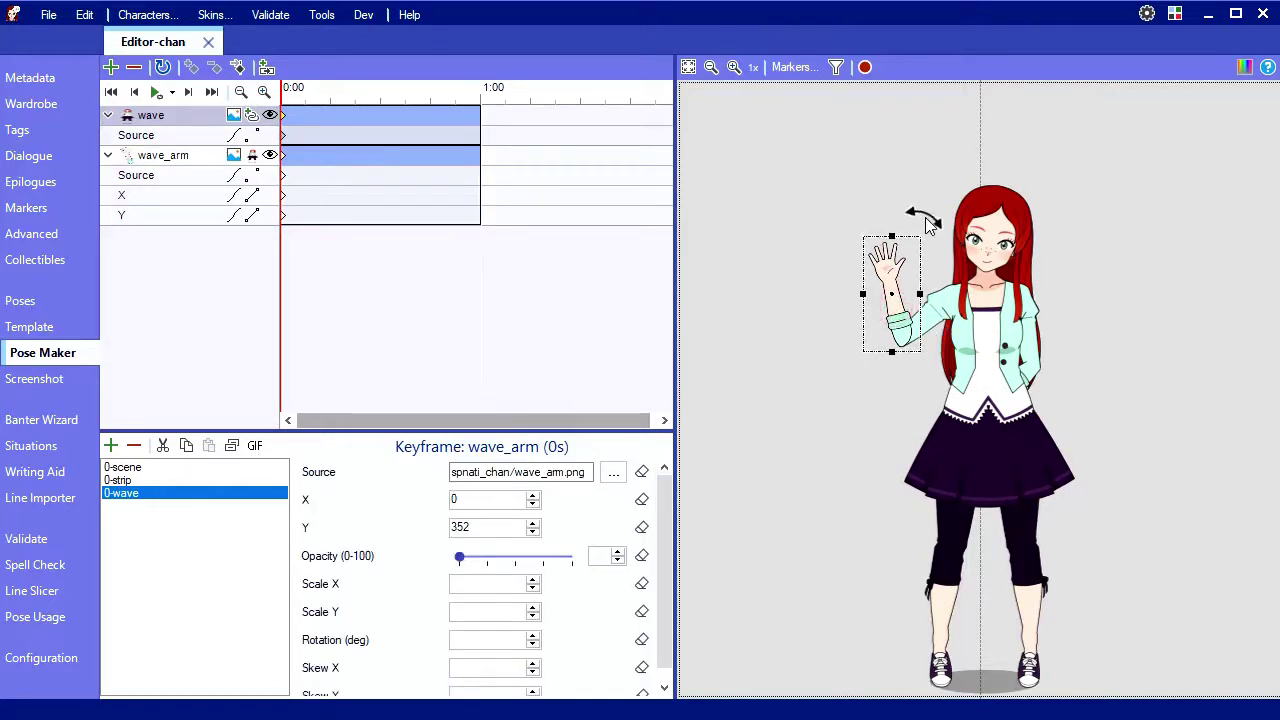
mouse_move(928, 222)
mouse_down()
mouse_move(840, 262)
mouse_move(829, 371)
mouse_move(847, 243)
mouse_move(929, 218)
mouse_up()
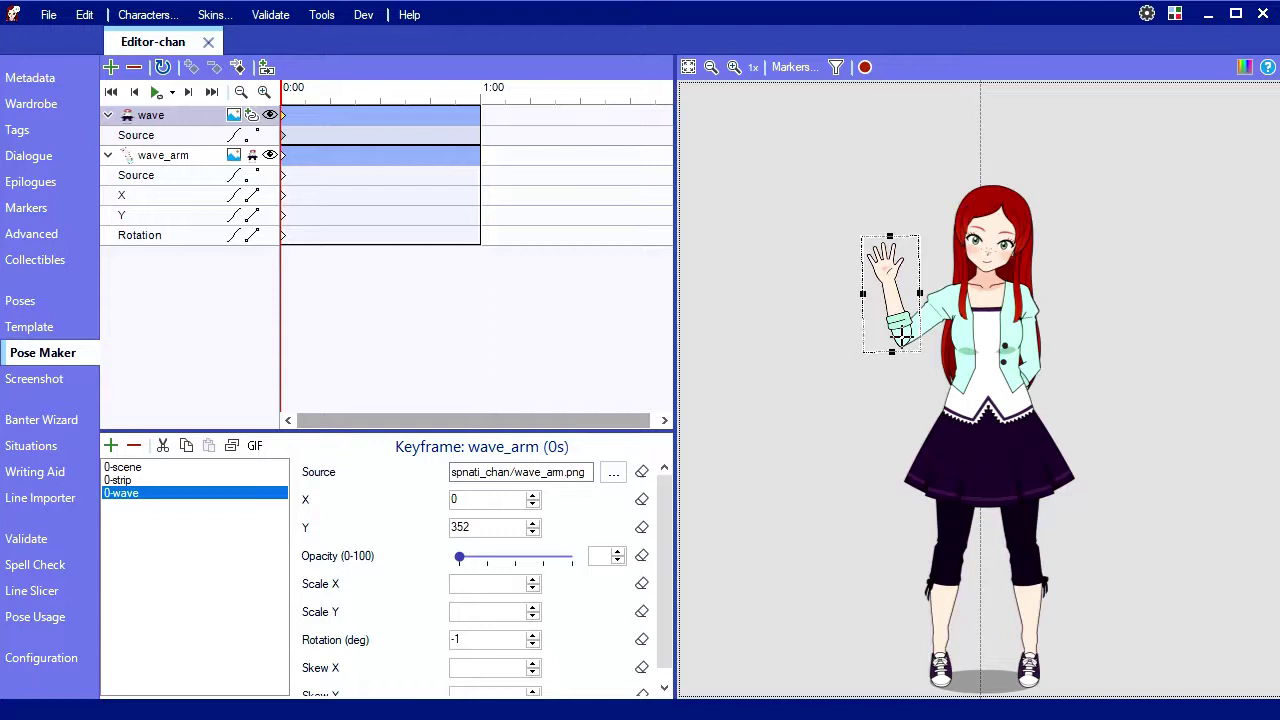
drag(930, 232, 893, 289)
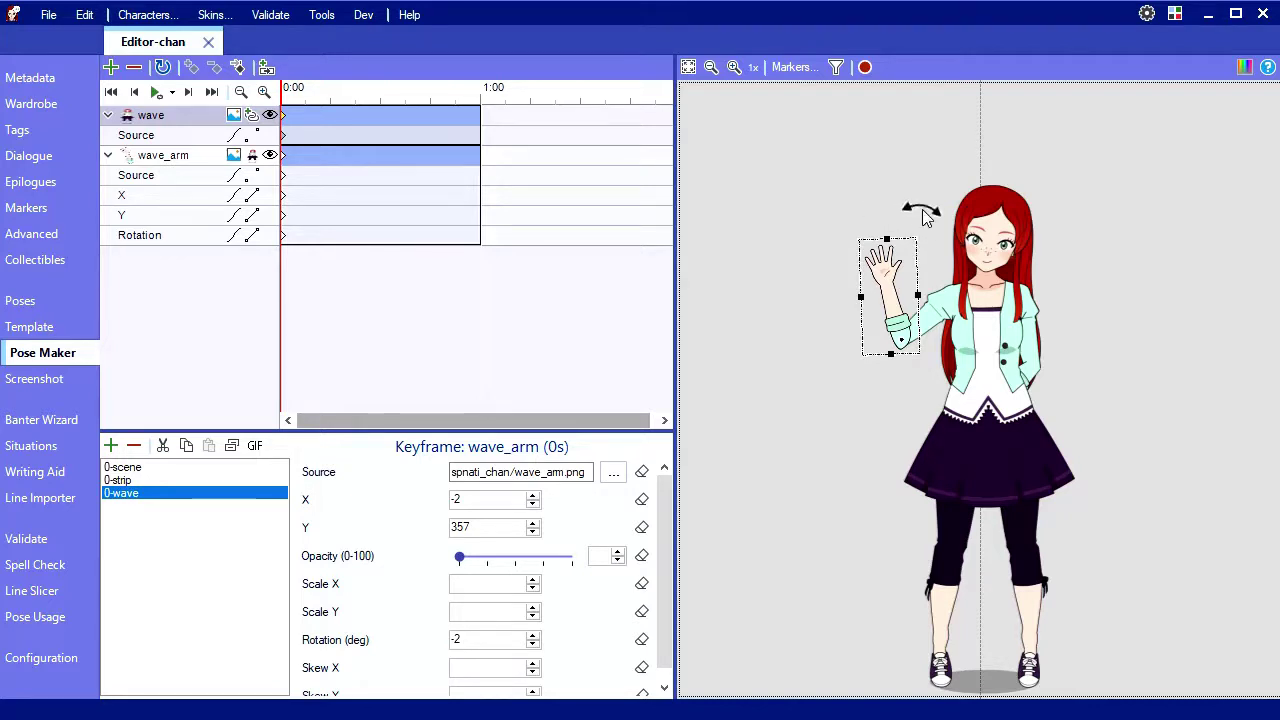
drag(925, 218, 857, 217)
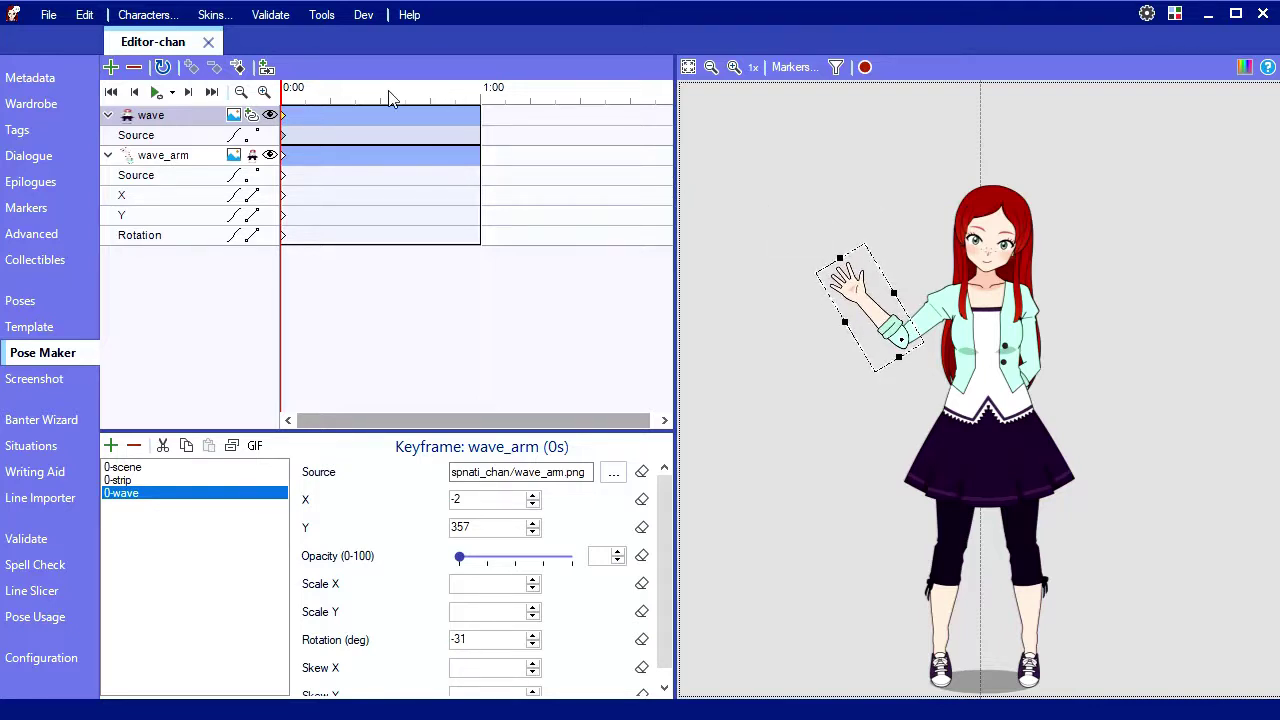
Copy wave_arm's starting keyframe to 1 s and rotate the arm to about 57 degrees at 0.5 s.
click(241, 74)
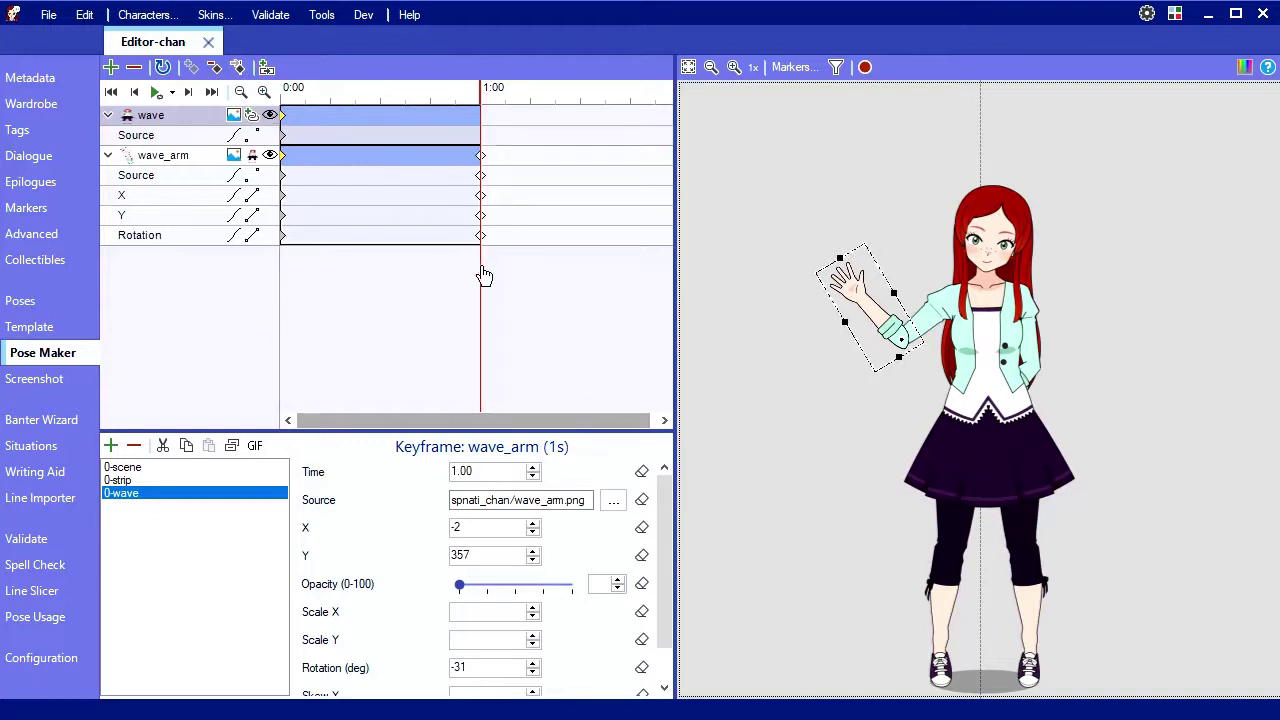
click(381, 93)
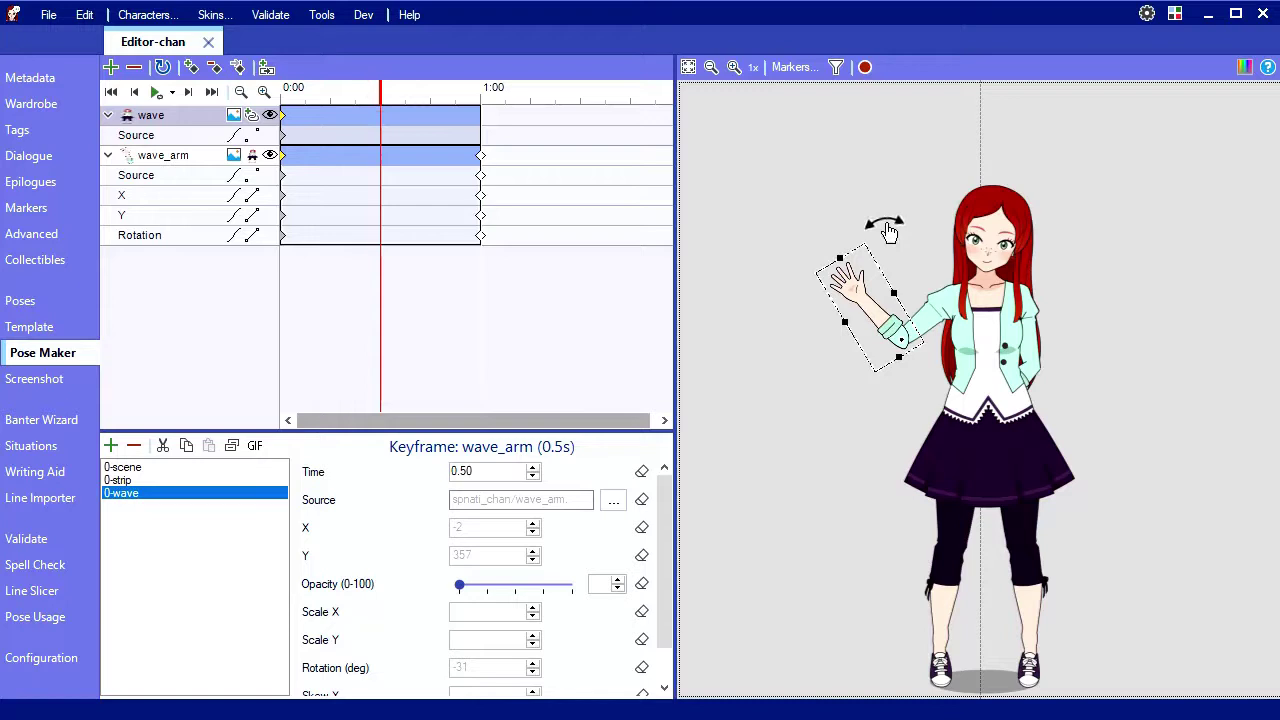
drag(873, 239, 1037, 310)
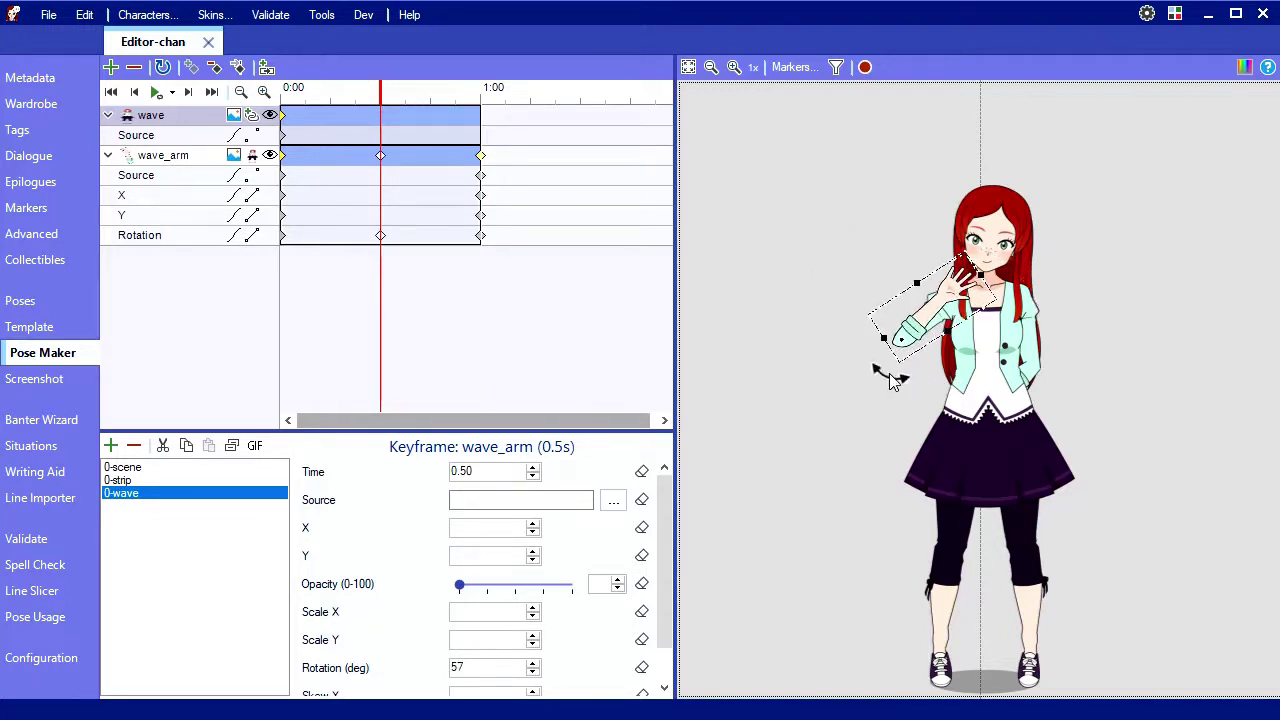
Play the waving animation and delete wave_arm's redundant X and Y keyframes at 1 s.
click(157, 97)
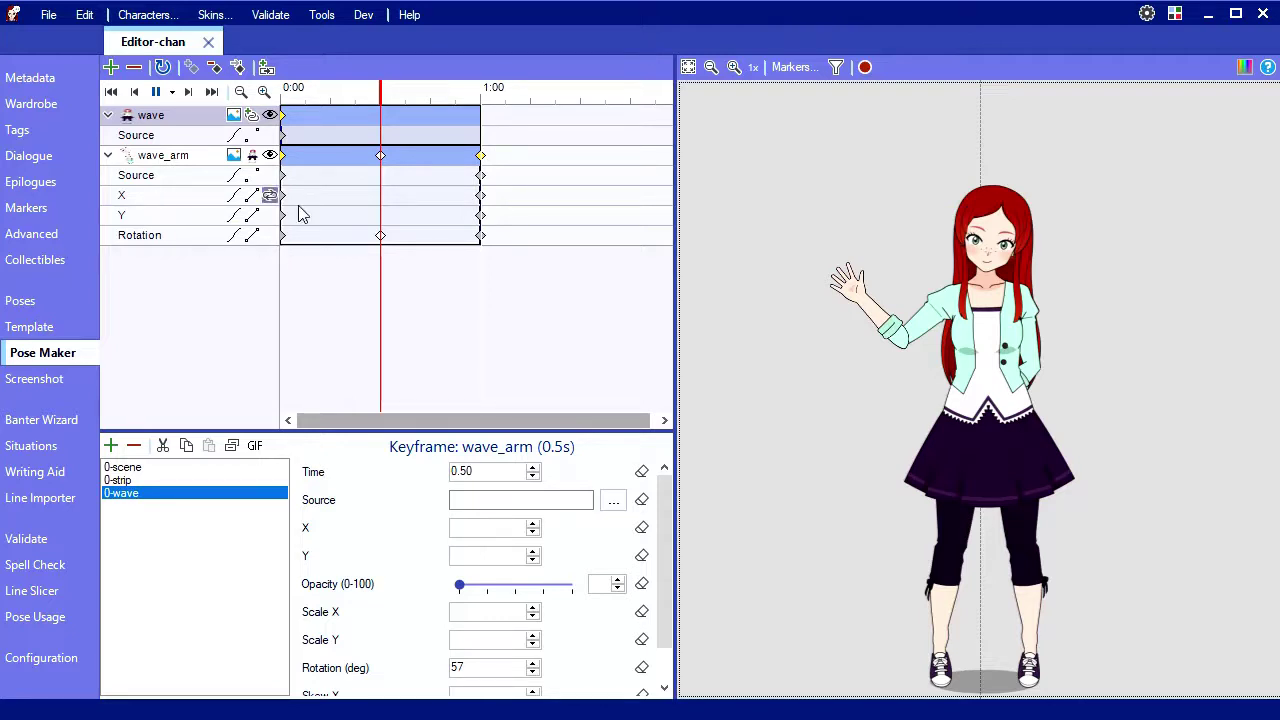
click(481, 214)
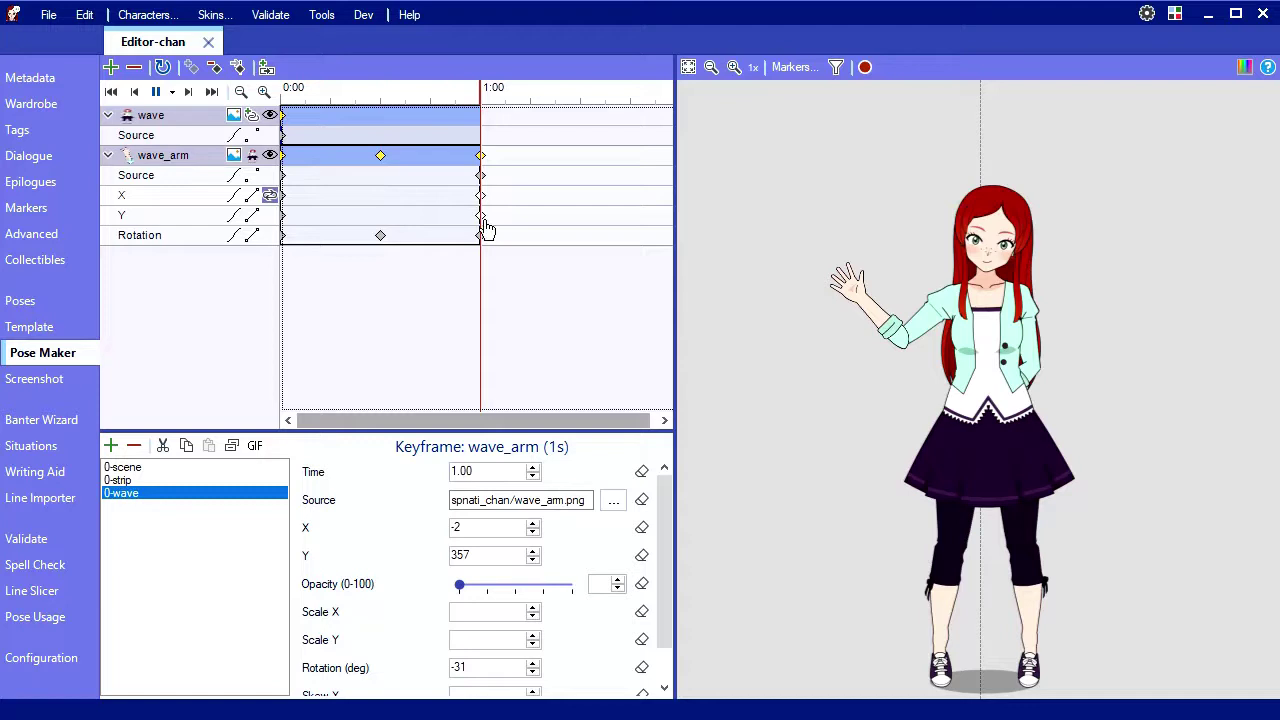
click(480, 214)
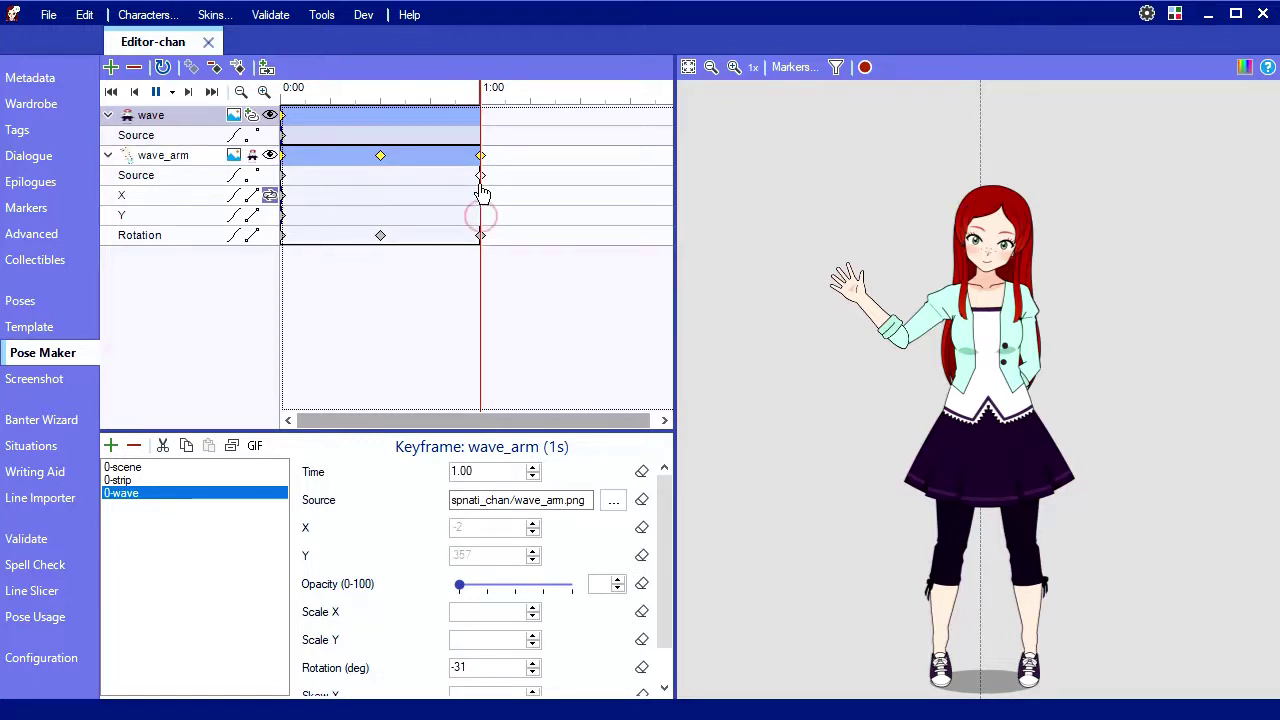
Delete wave_arm's redundant Source keyframe at 1 s and move the arm up to Y 350 on its starting keyframe.
click(479, 180)
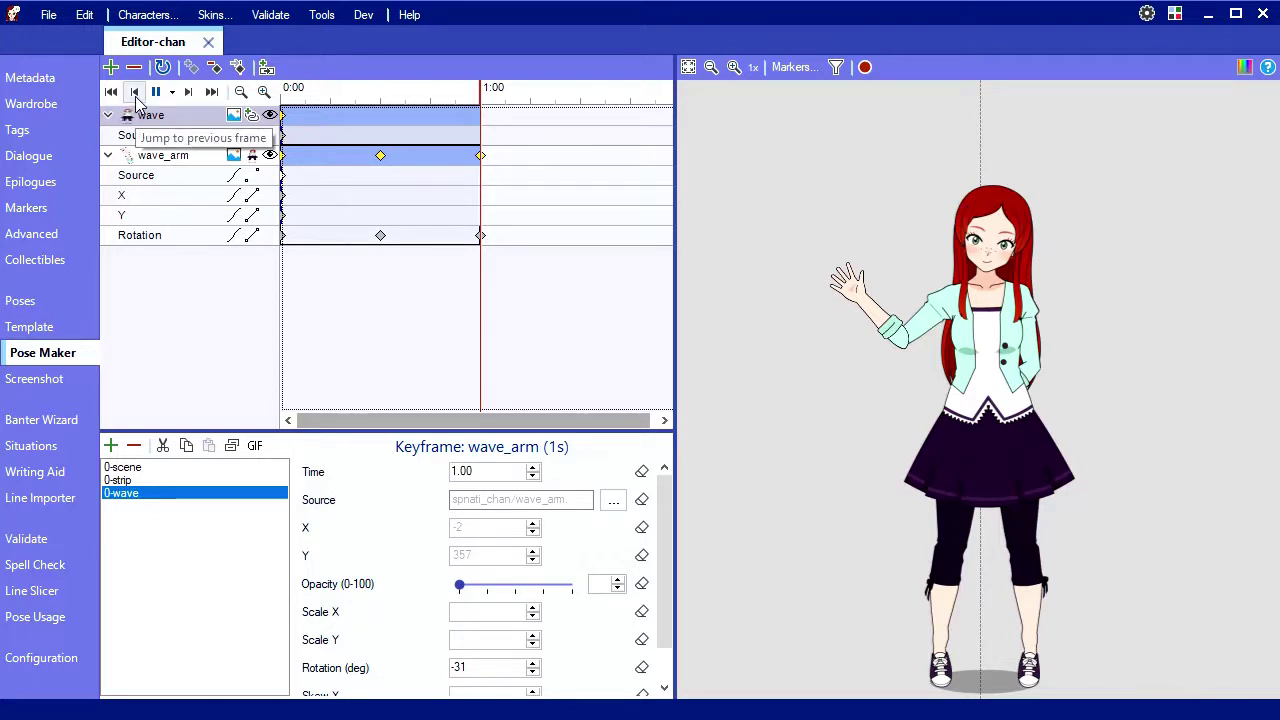
click(285, 157)
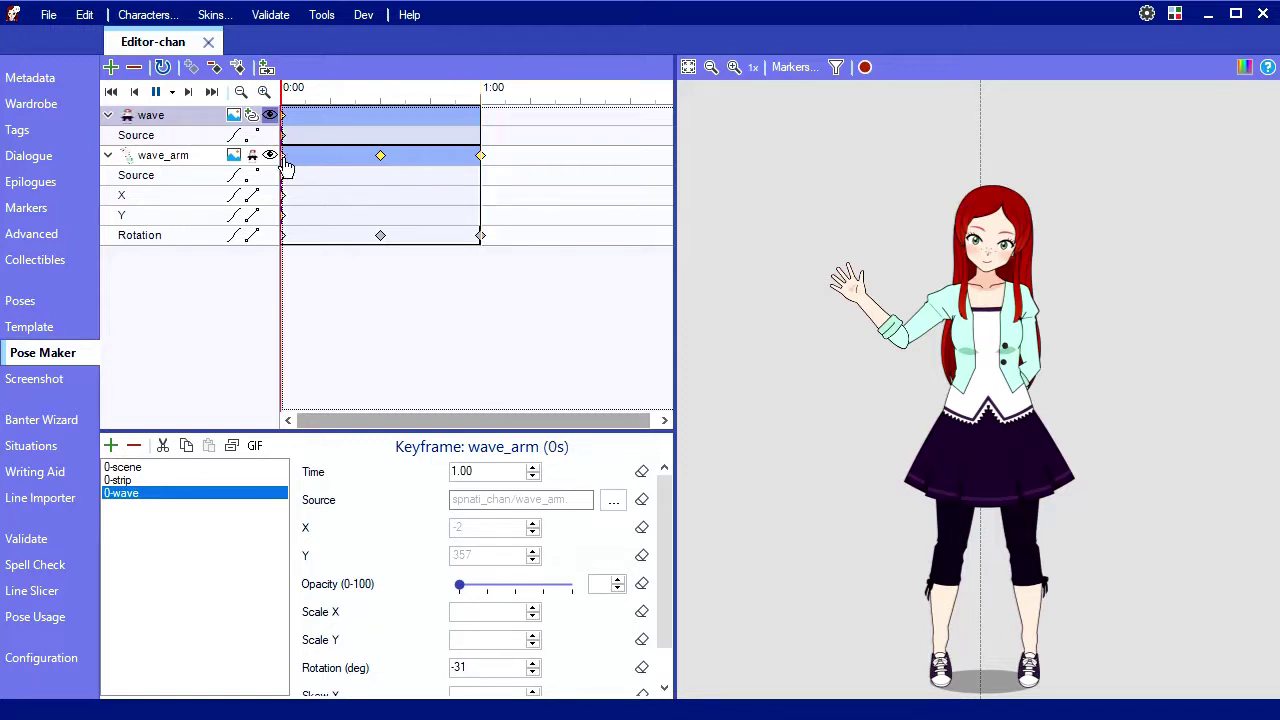
click(864, 316)
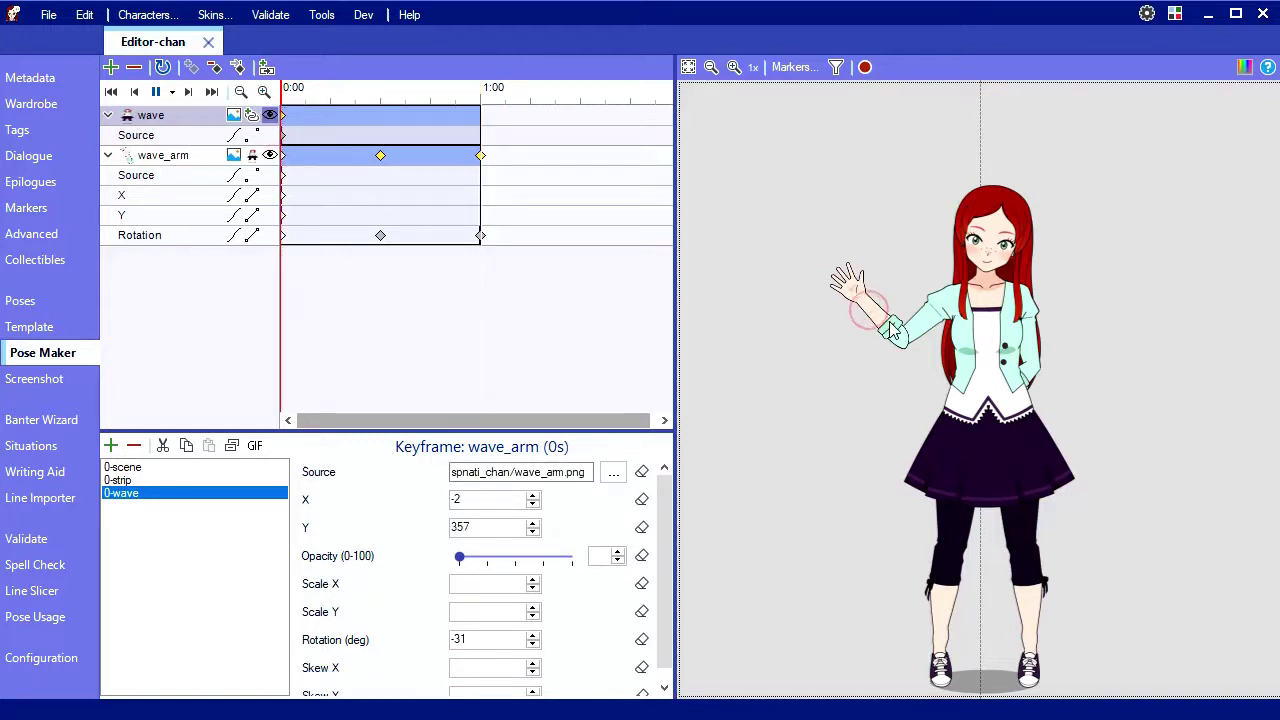
click(156, 92)
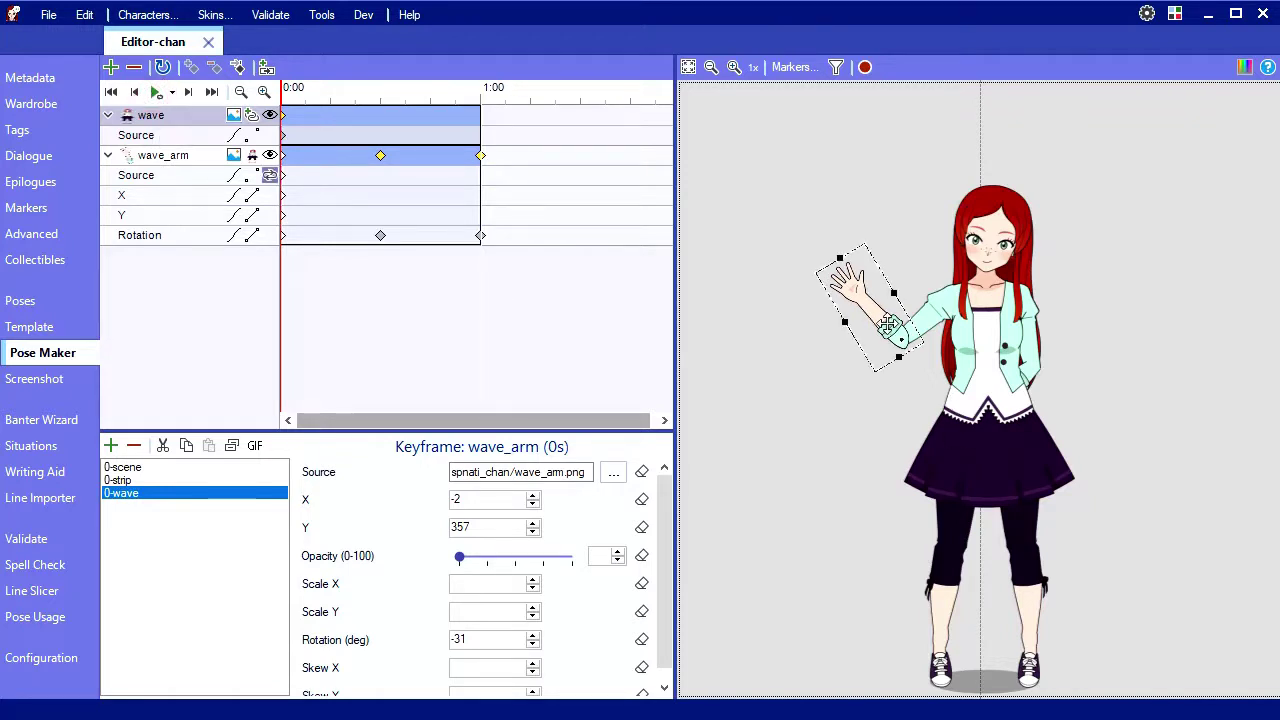
drag(887, 323, 886, 321)
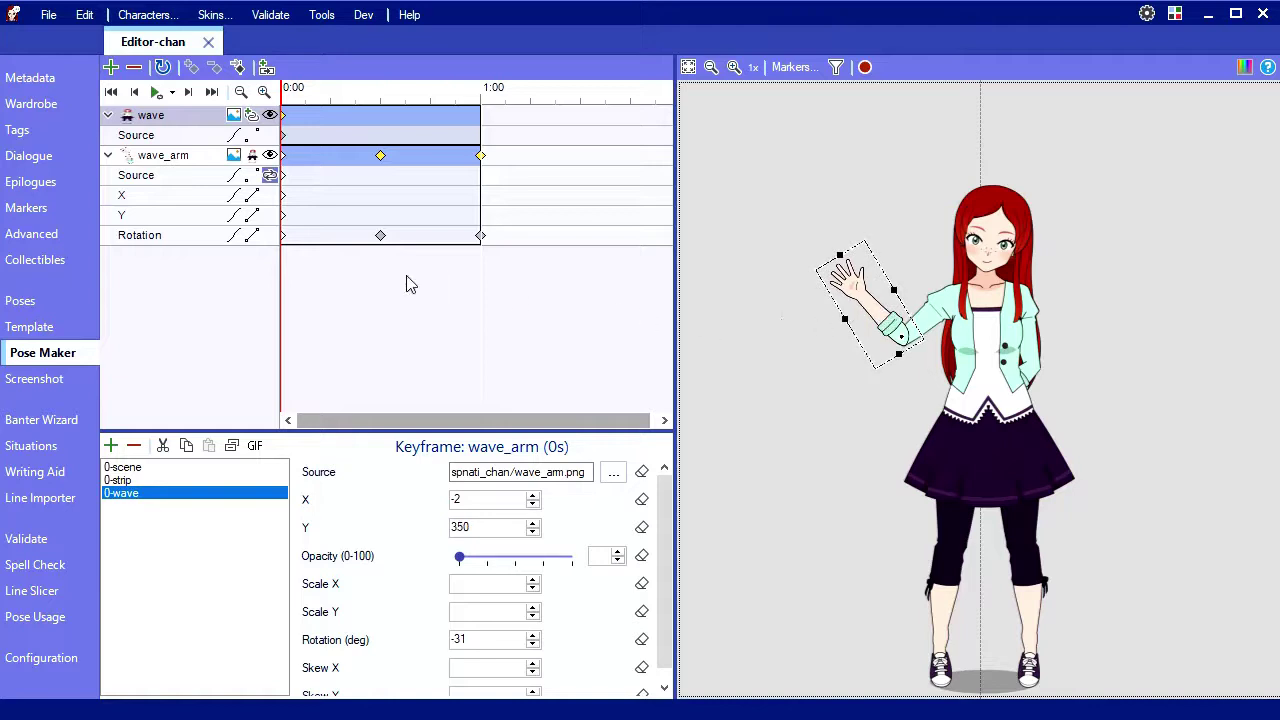
Move wave_arm down to Y 357 on the 0.5 s keyframe and copy its starting keyframe to 1 s.
click(381, 236)
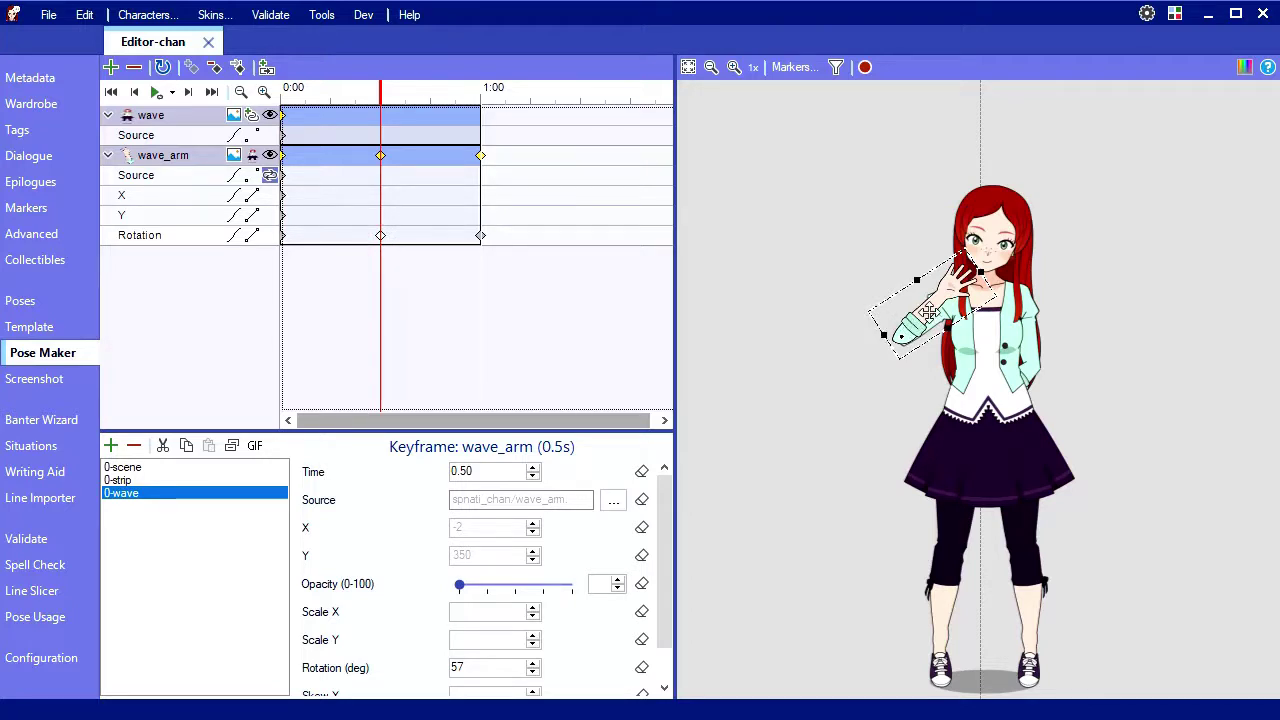
drag(930, 313, 930, 318)
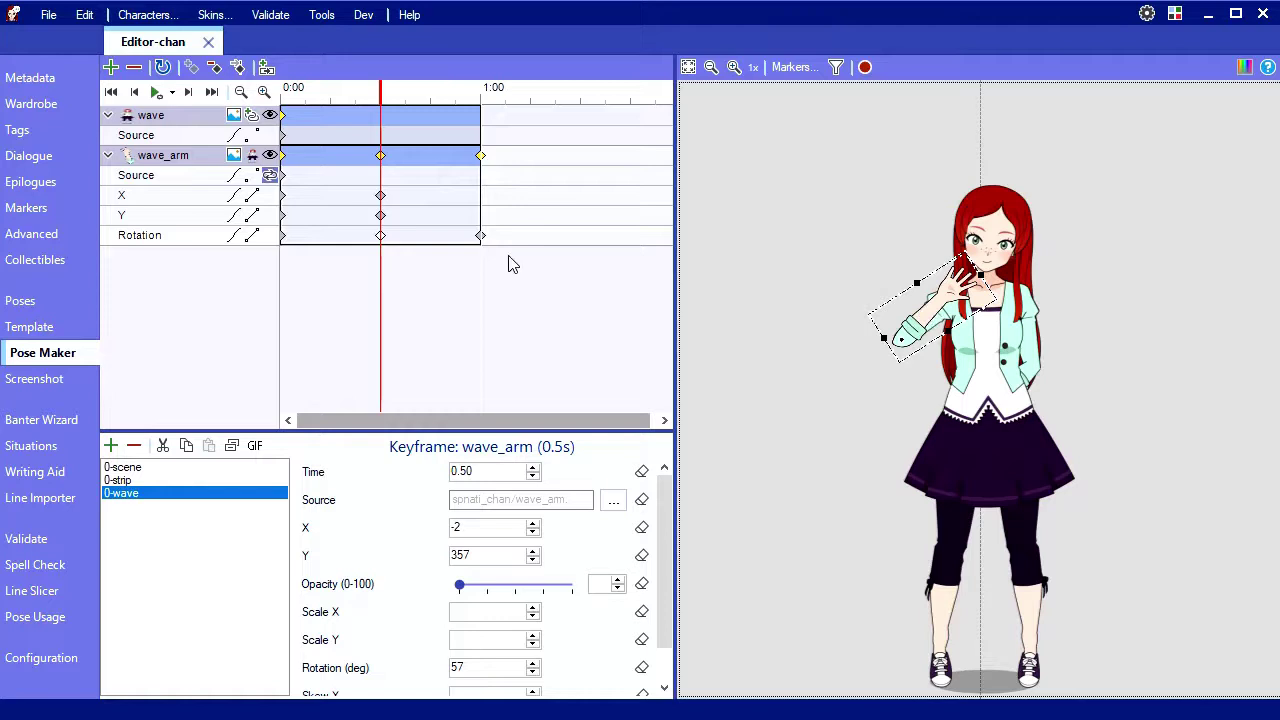
click(284, 157)
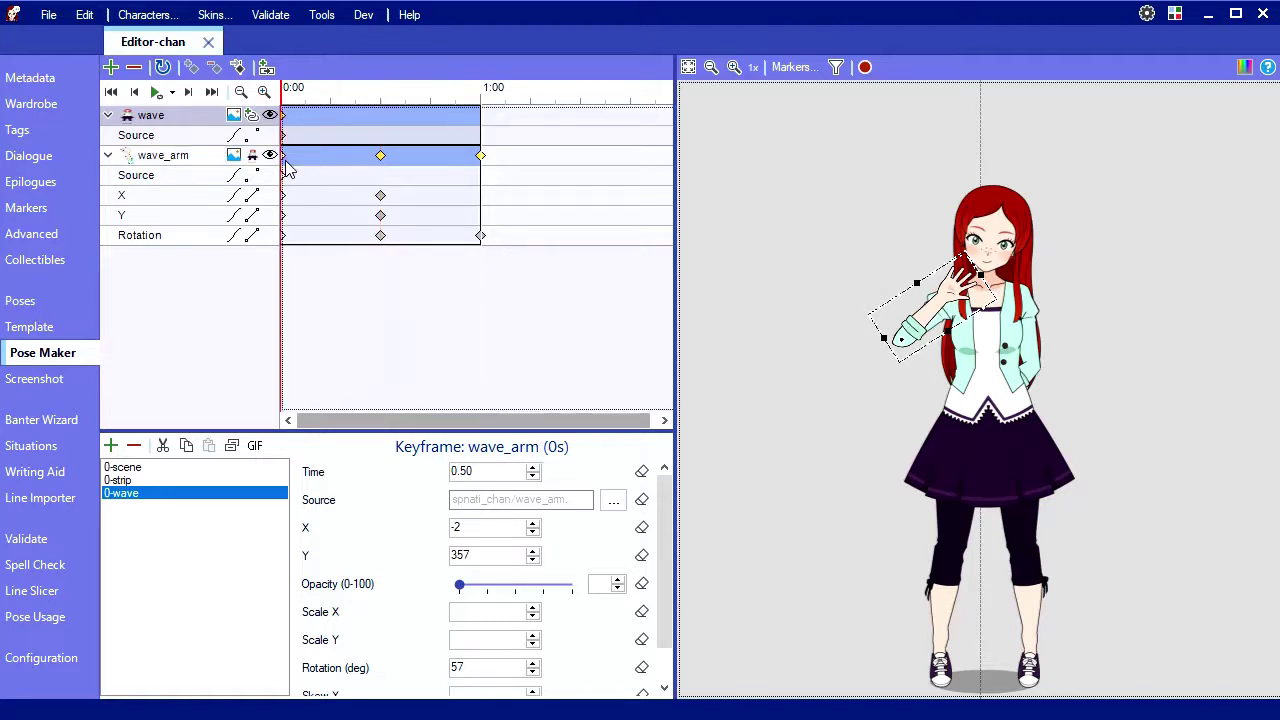
click(239, 69)
Play the waving animation from the start and switch playback to Play Repeating.
click(298, 93)
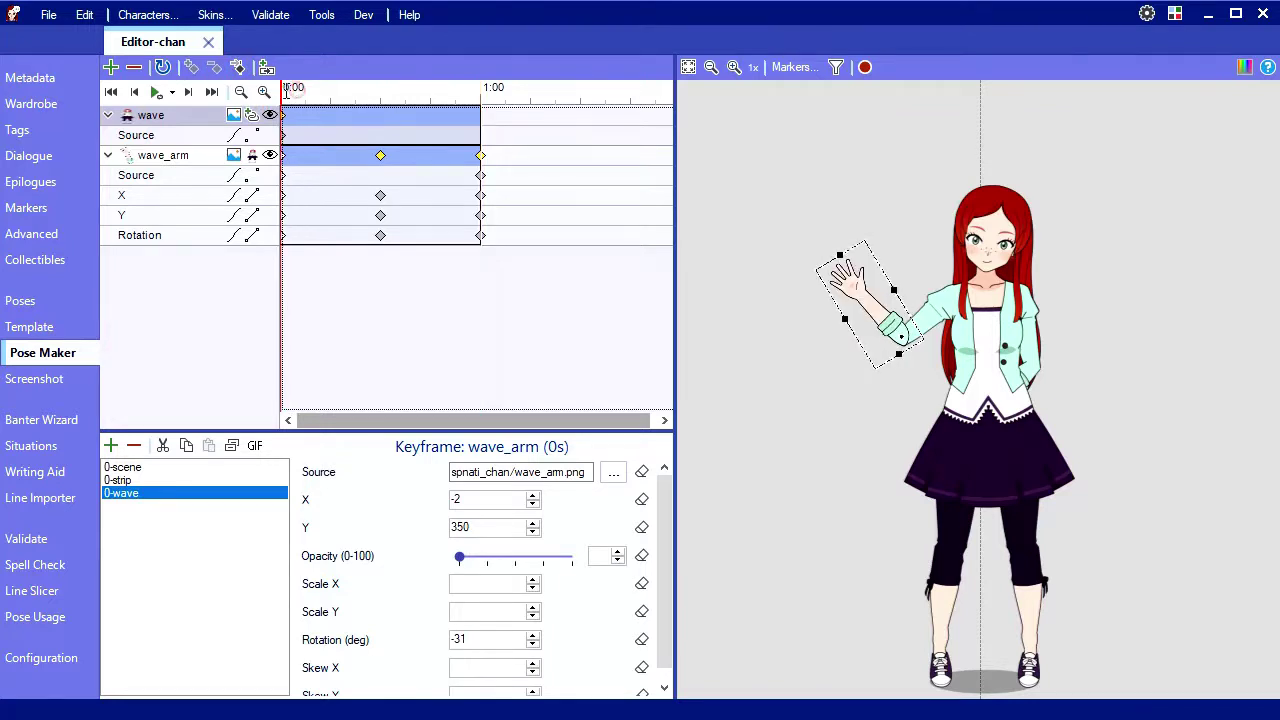
key(space)
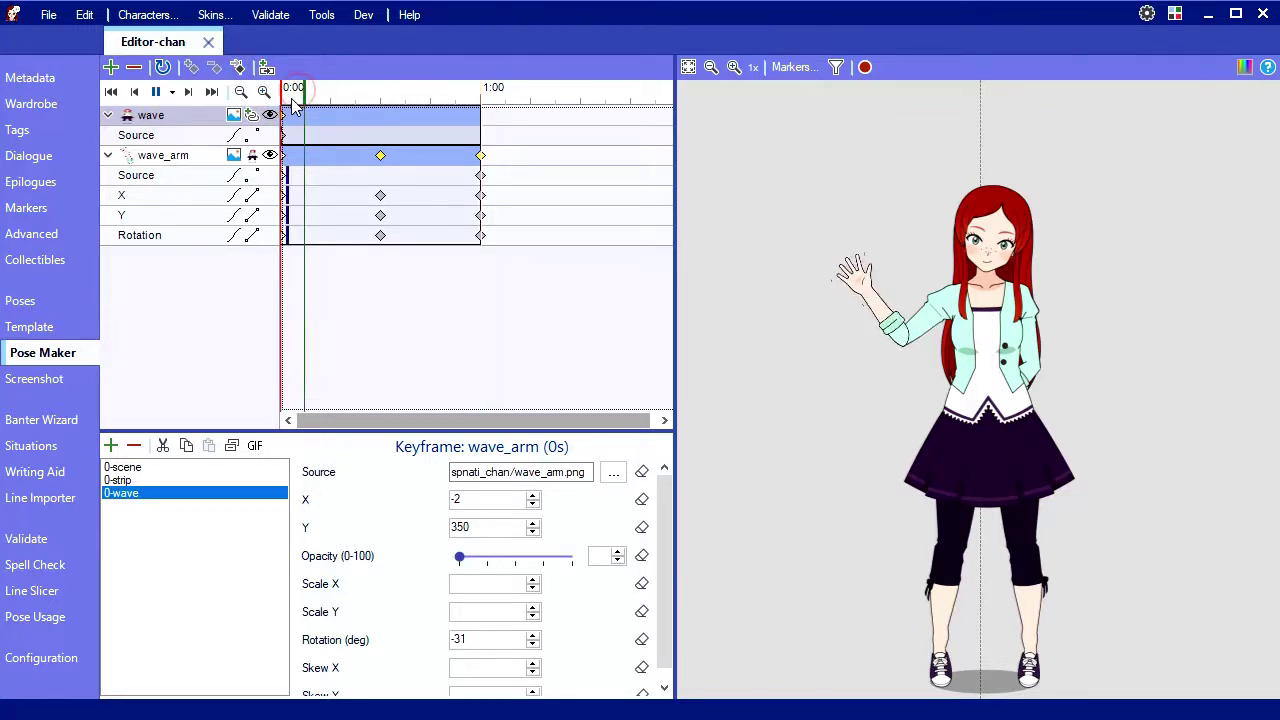
click(172, 93)
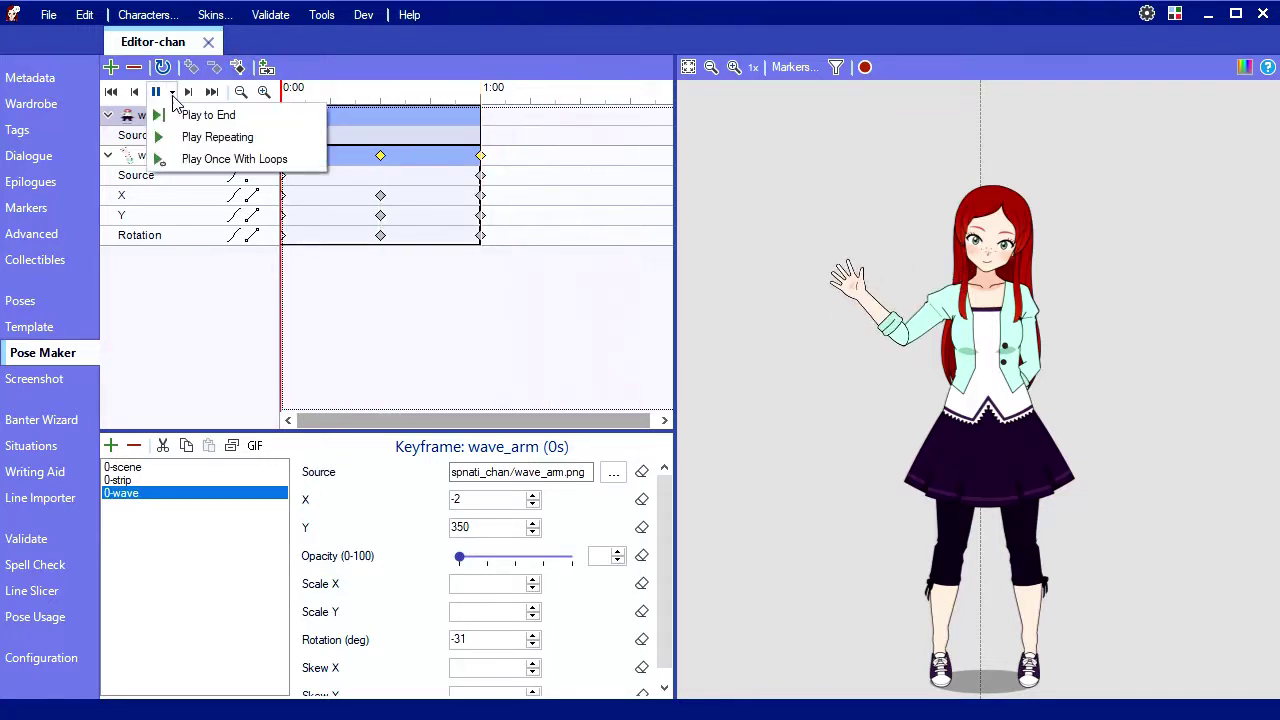
click(203, 140)
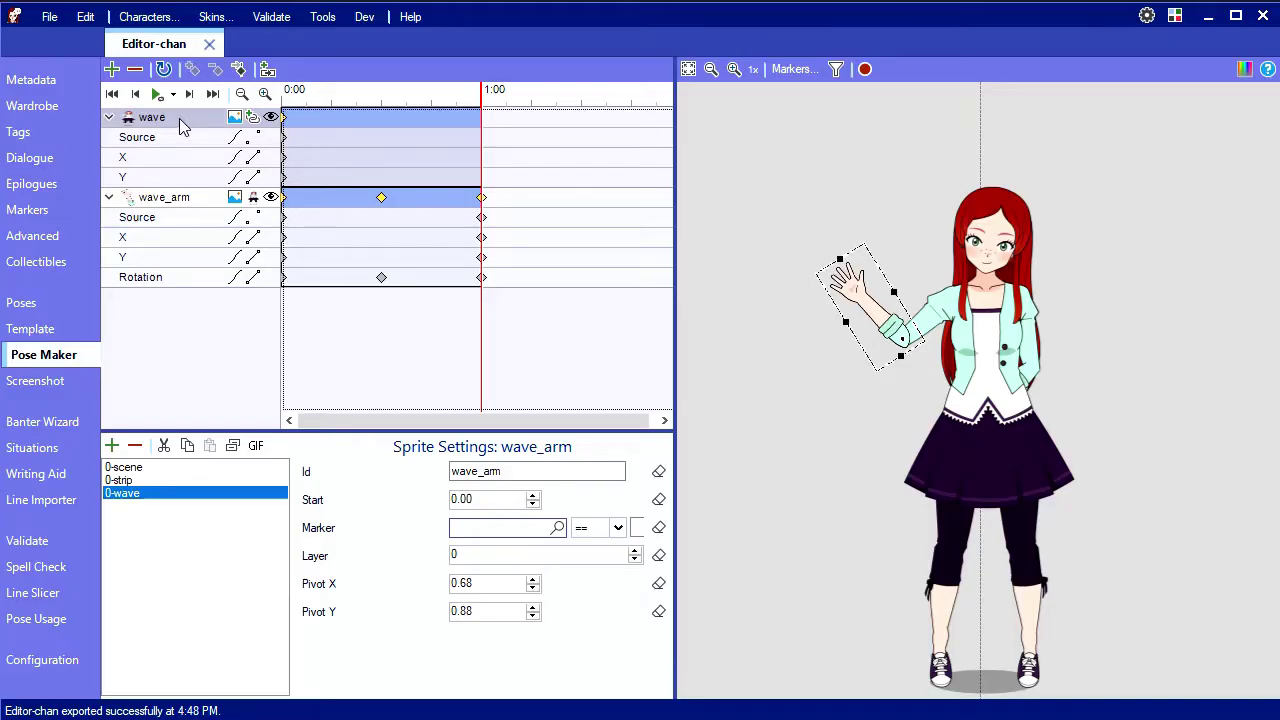
Preview the pose with Play Once With Loops and stop the playback.
click(172, 95)
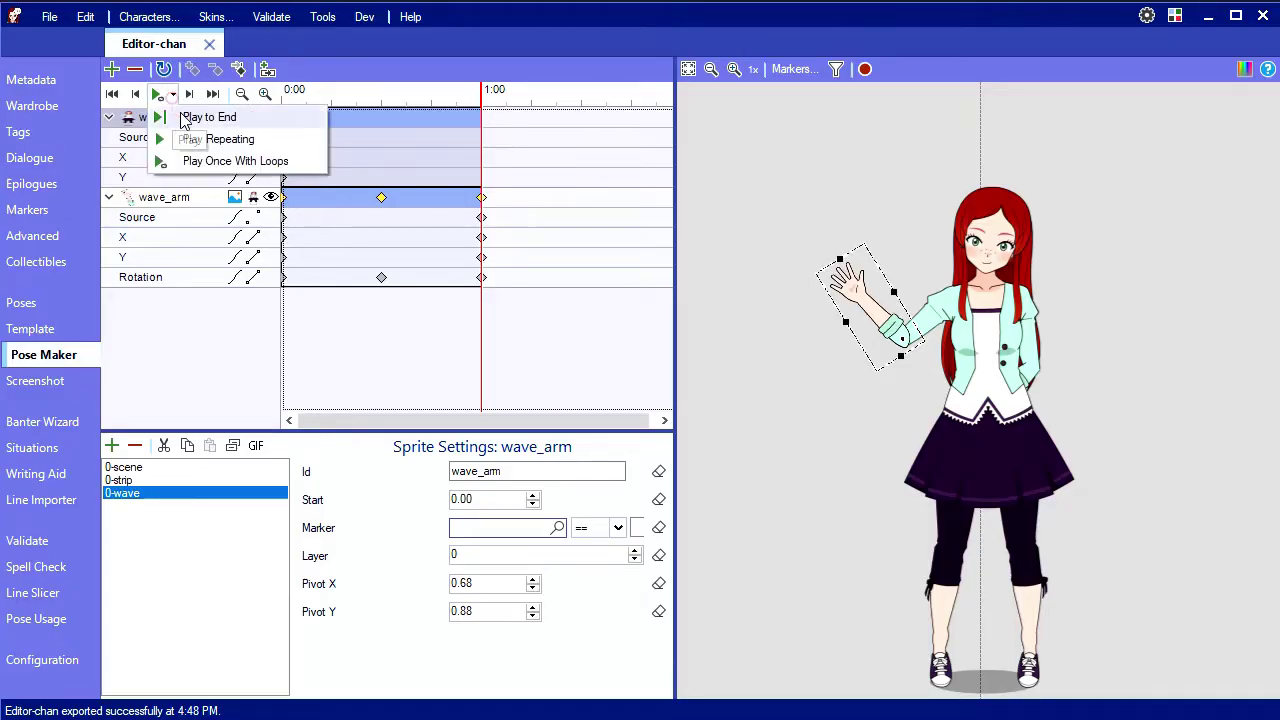
click(210, 162)
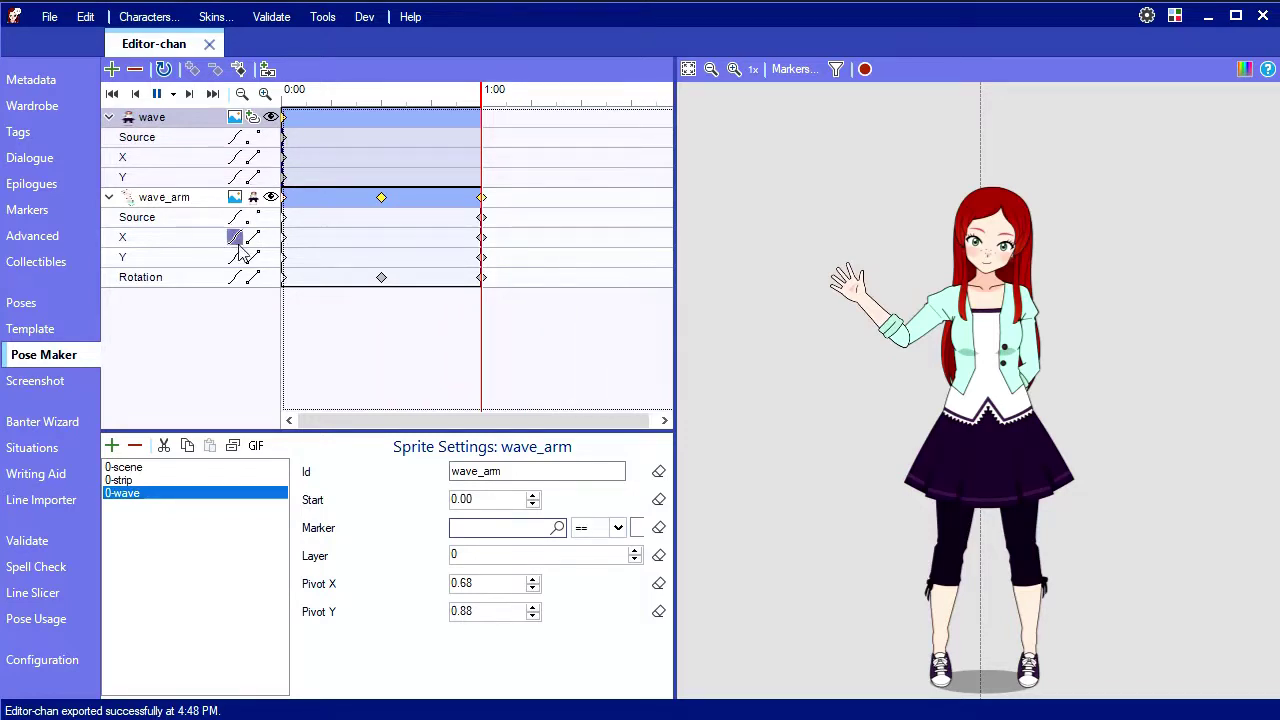
click(157, 95)
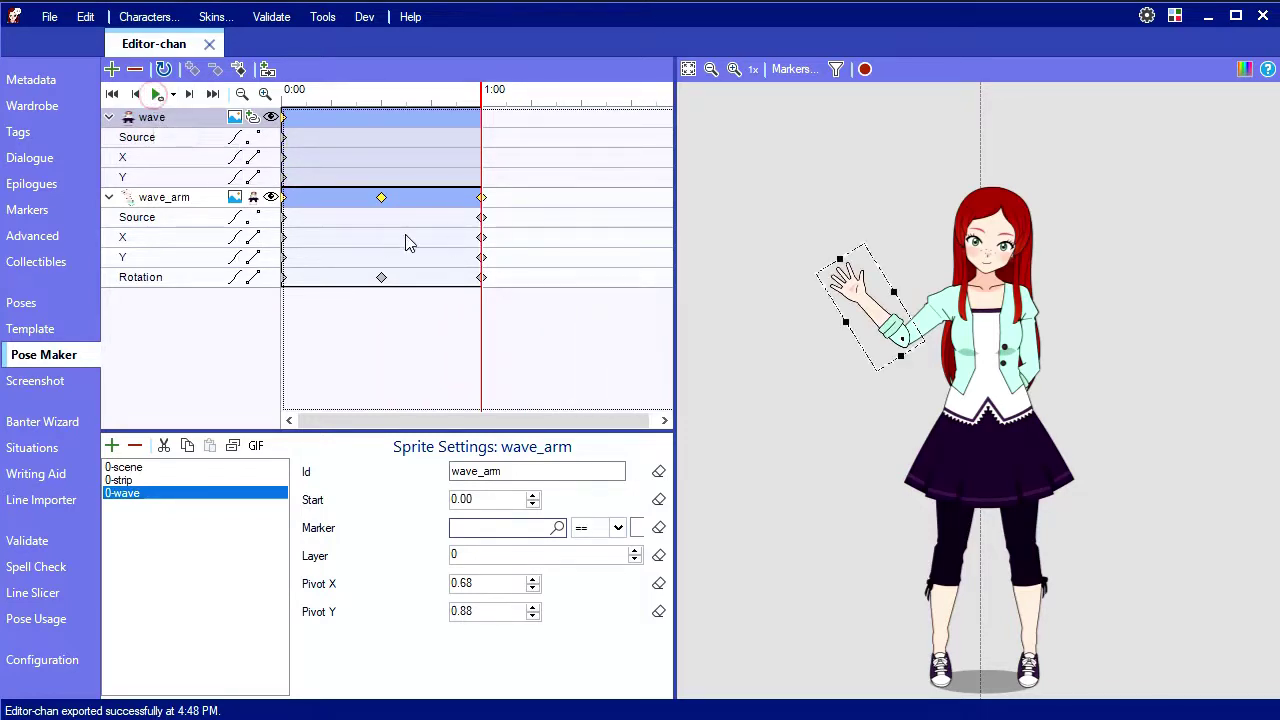
Delete wave_arm's X, Y and Source keyframes at 1 s, keeping only the Rotation keyframe there.
click(480, 238)
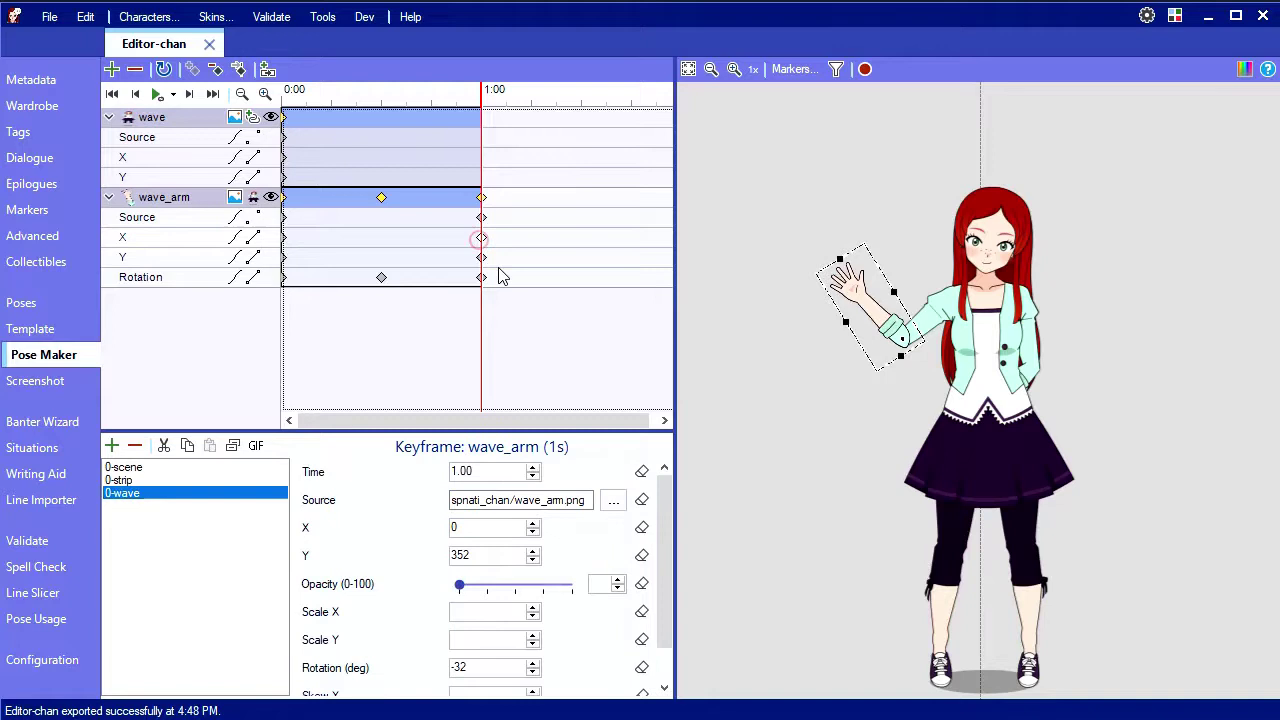
key(Delete)
click(481, 257)
key(Delete)
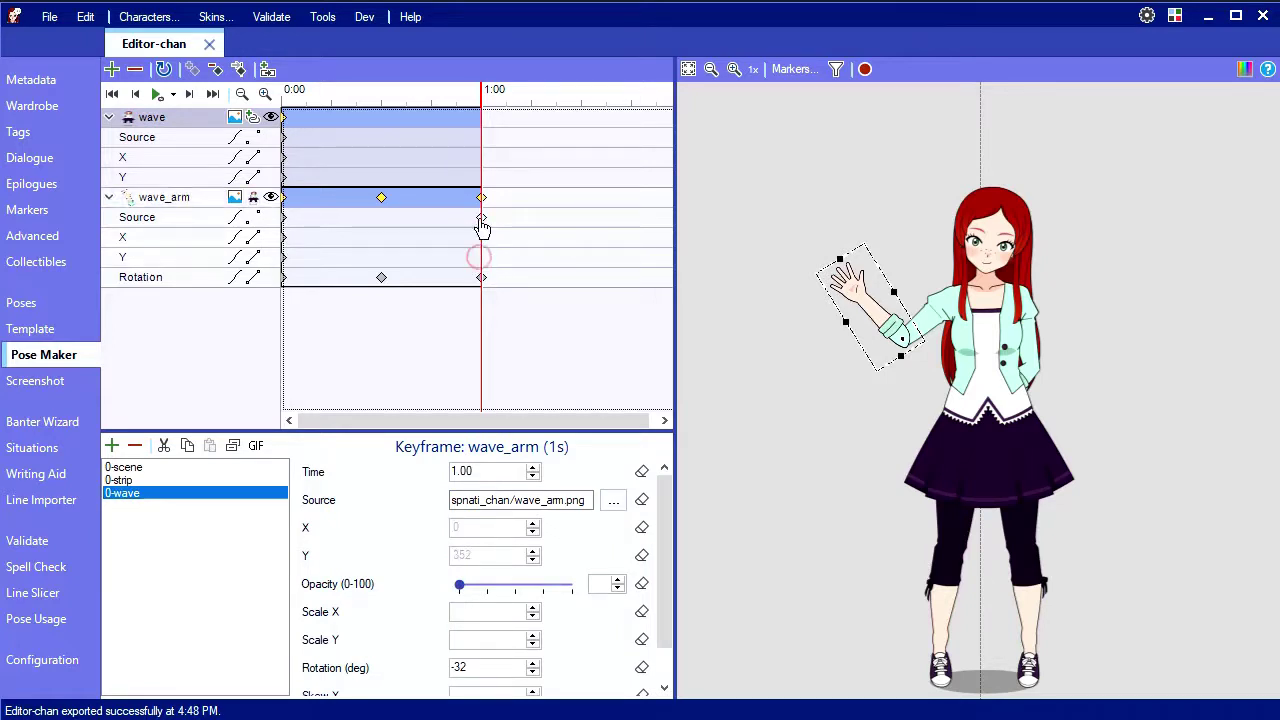
click(481, 217)
key(Delete)
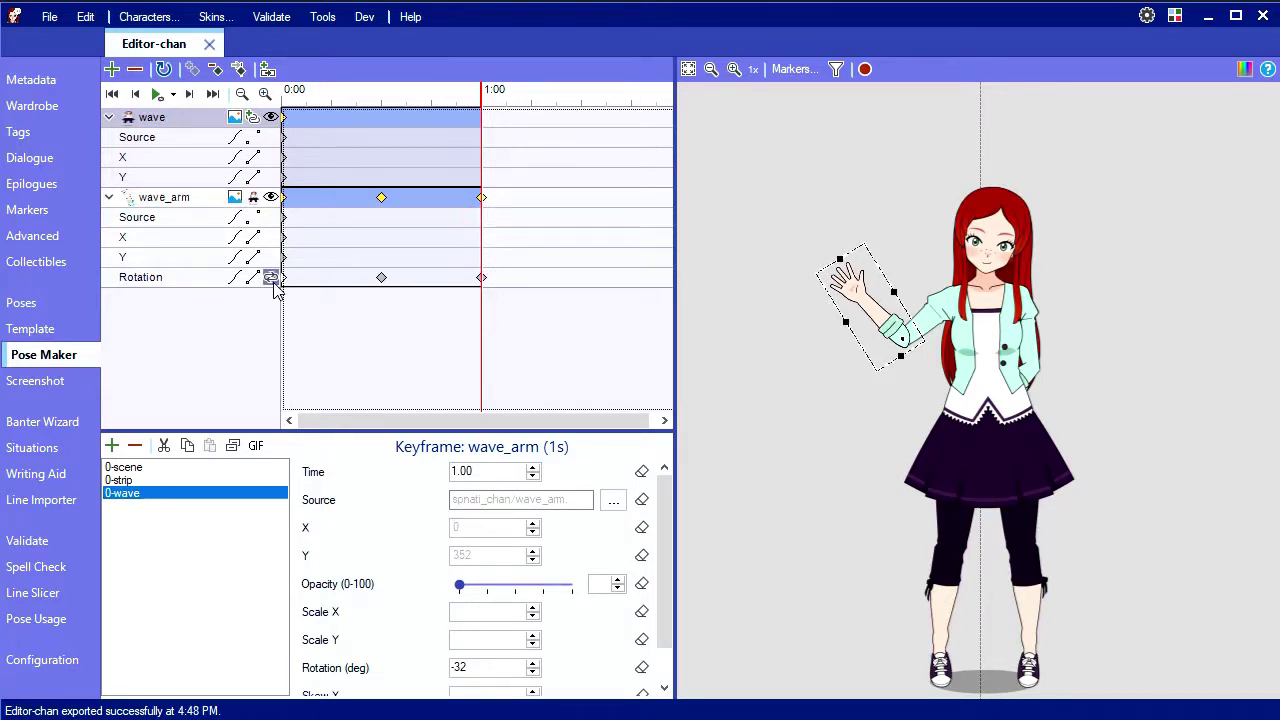
Enable looping for wave_arm's Rotation property and play the animation.
click(272, 280)
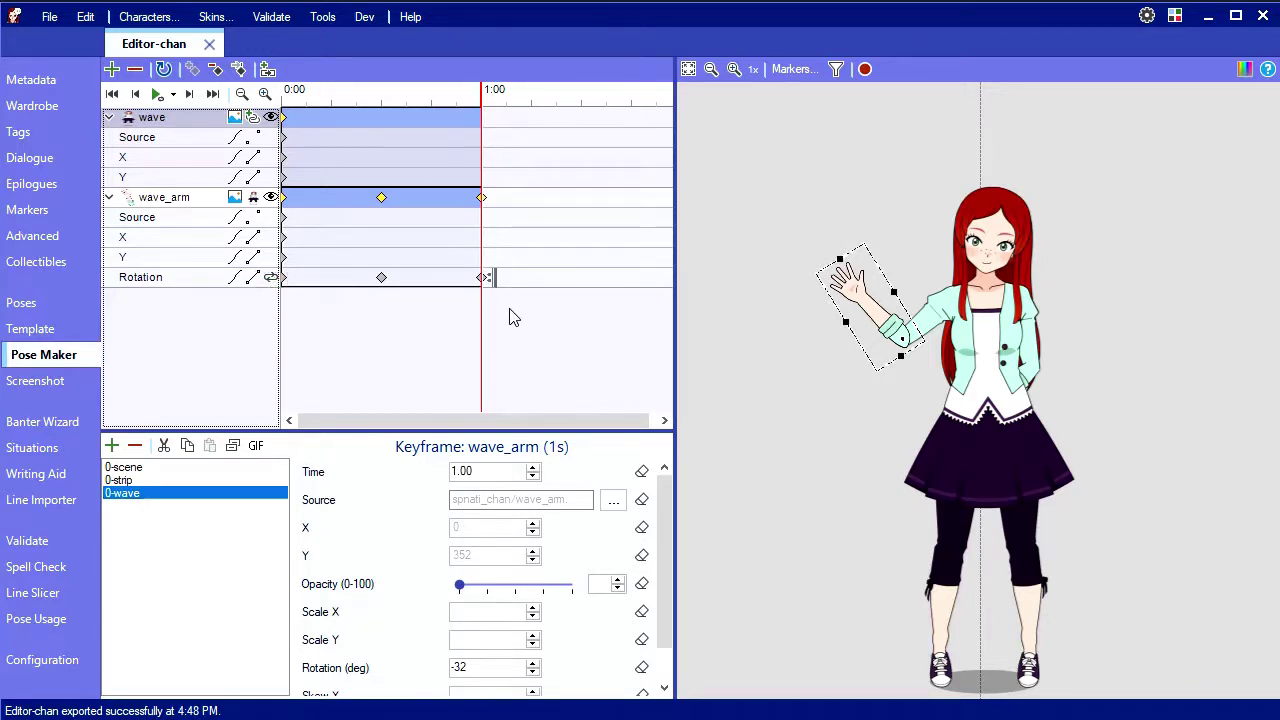
click(157, 94)
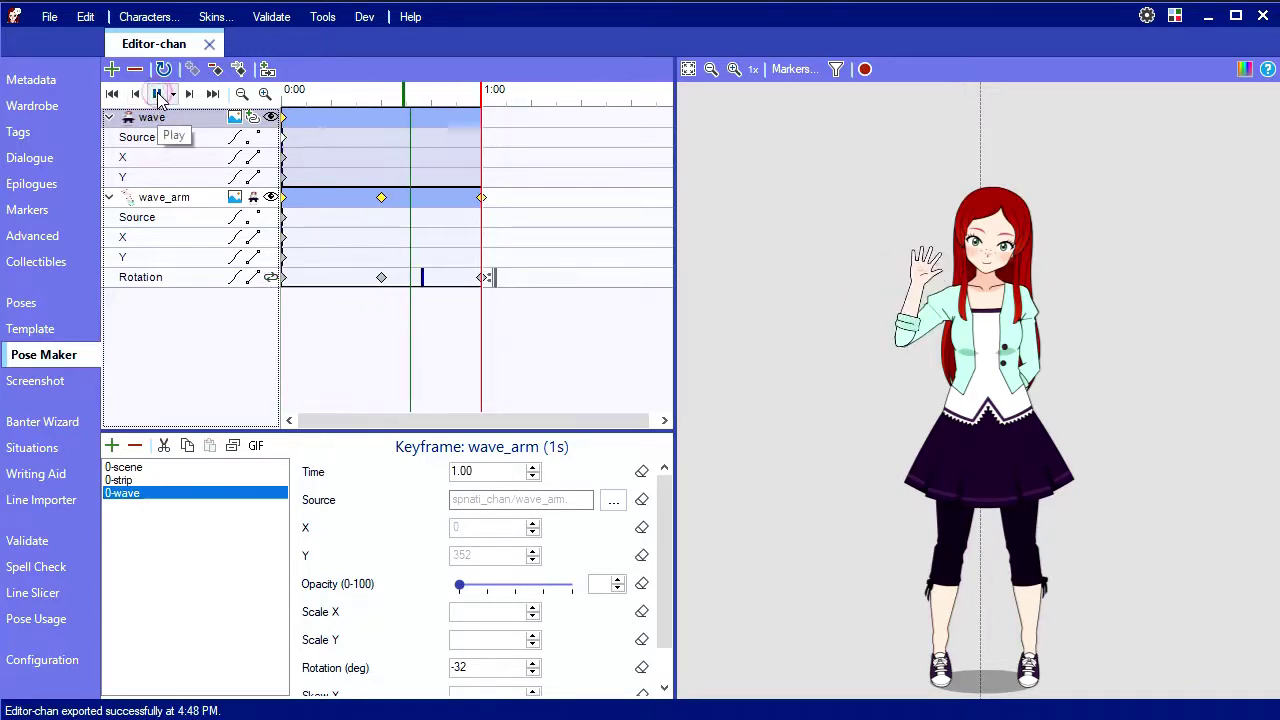